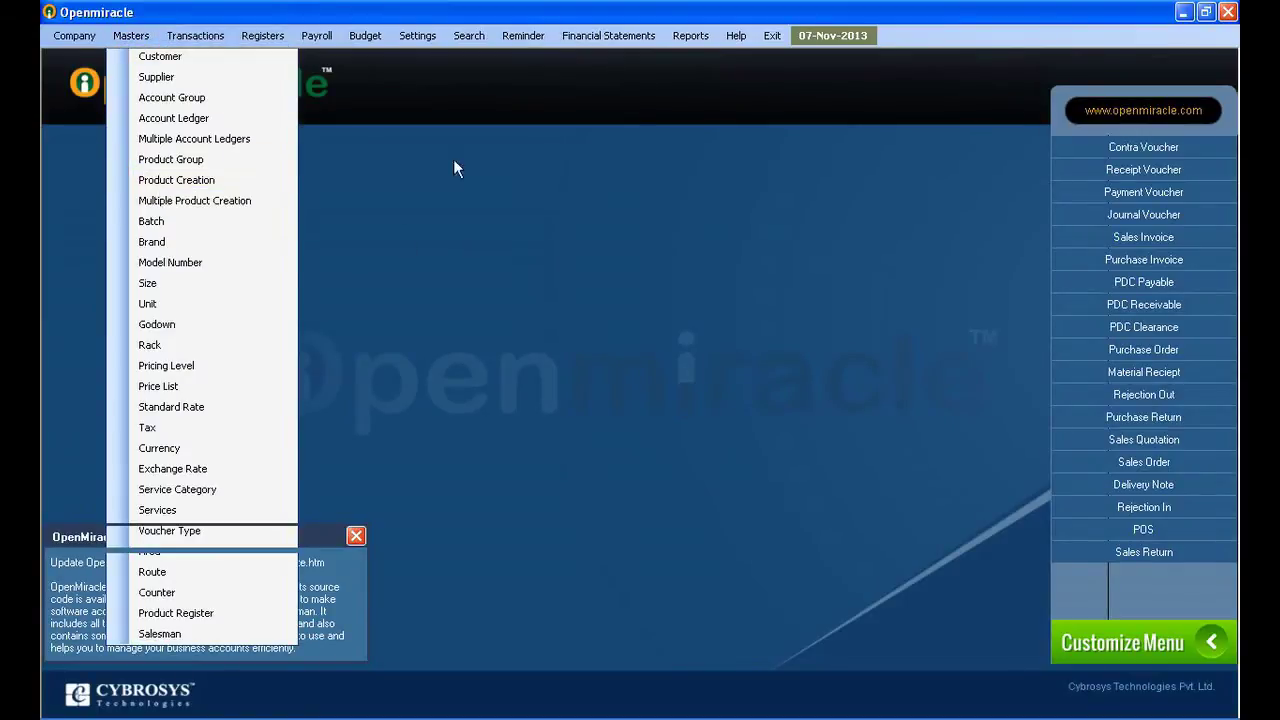
Step: Enter the product name Computer, with group Primary, unit Number and brand Apple
{"action": "type", "text": "Computer"}
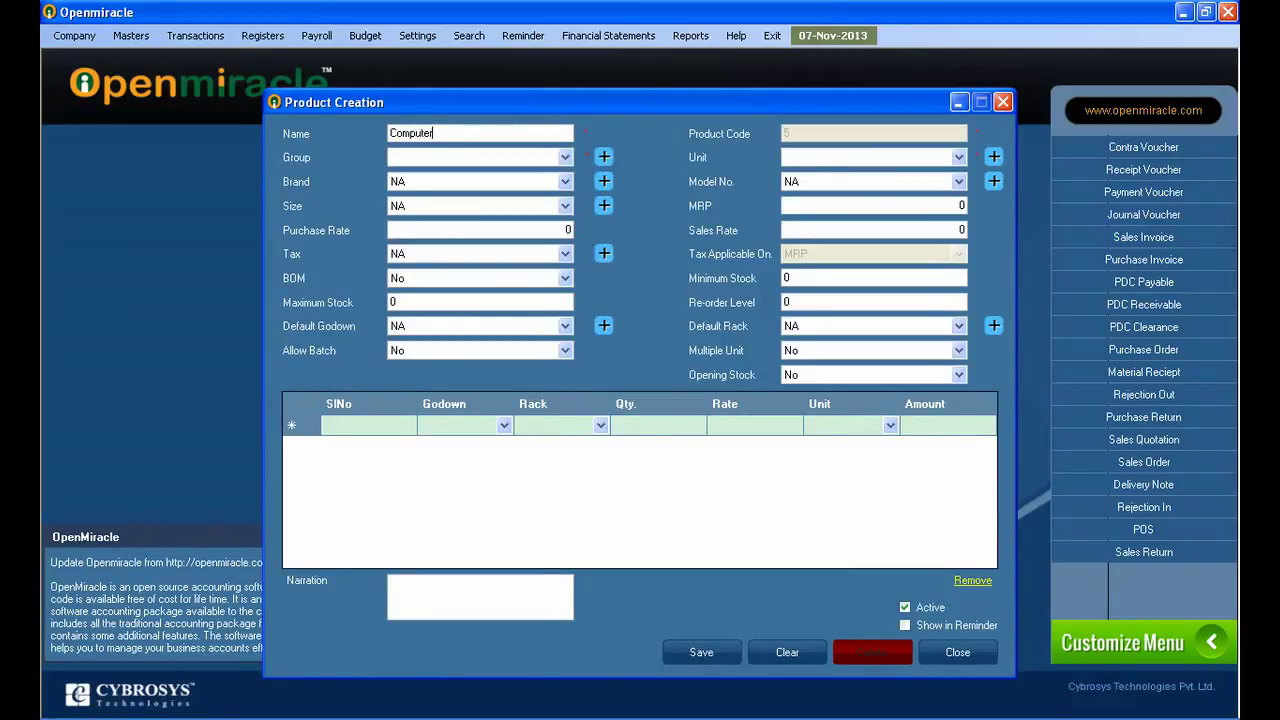
{"action": "key", "text": "Tab"}
{"action": "key", "text": "Down"}
{"action": "key", "text": "Tab"}
{"action": "key", "text": "Down"}
{"action": "key", "text": "Down"}
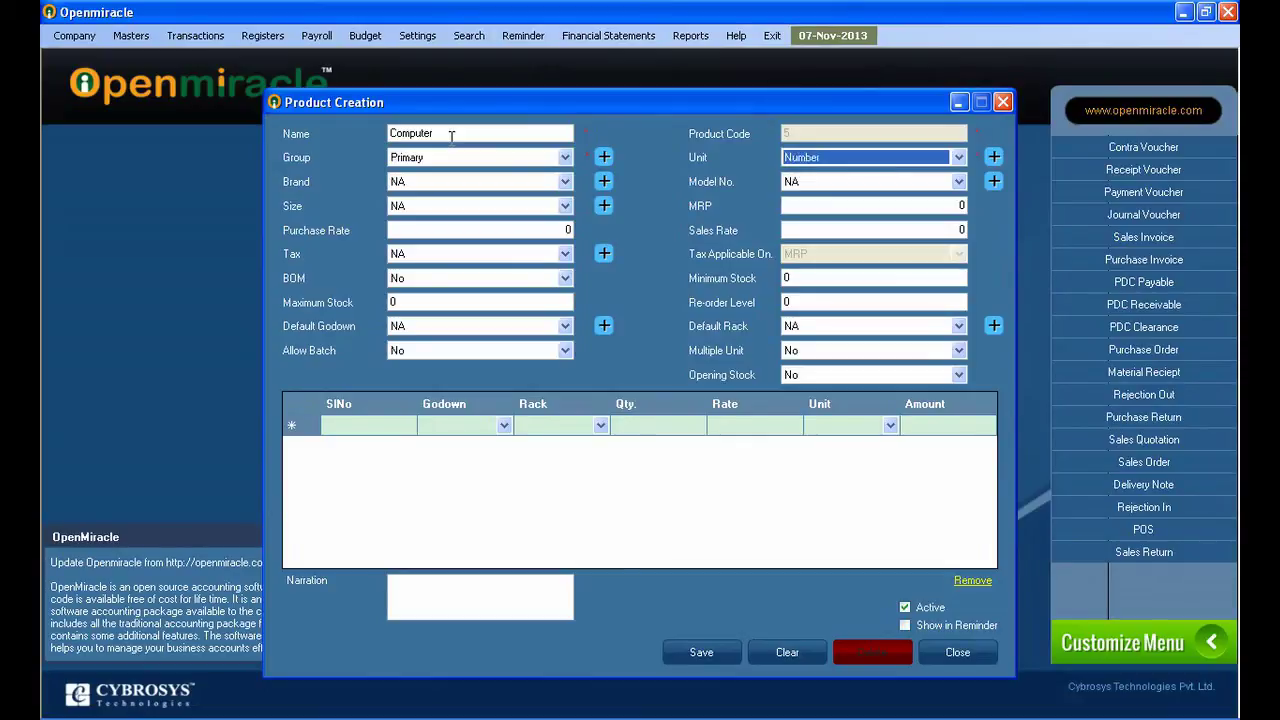
{"action": "key", "text": "Tab"}
{"action": "key", "text": "Down"}
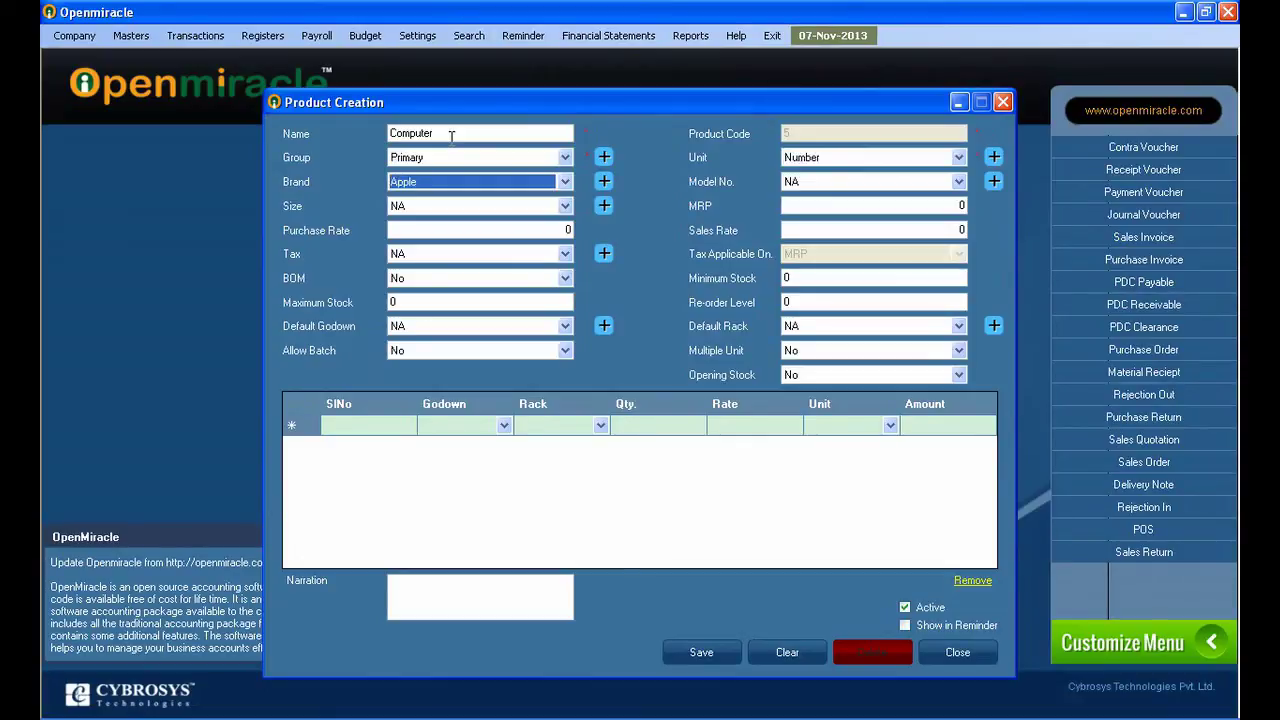
{"action": "key", "text": "Tab"}
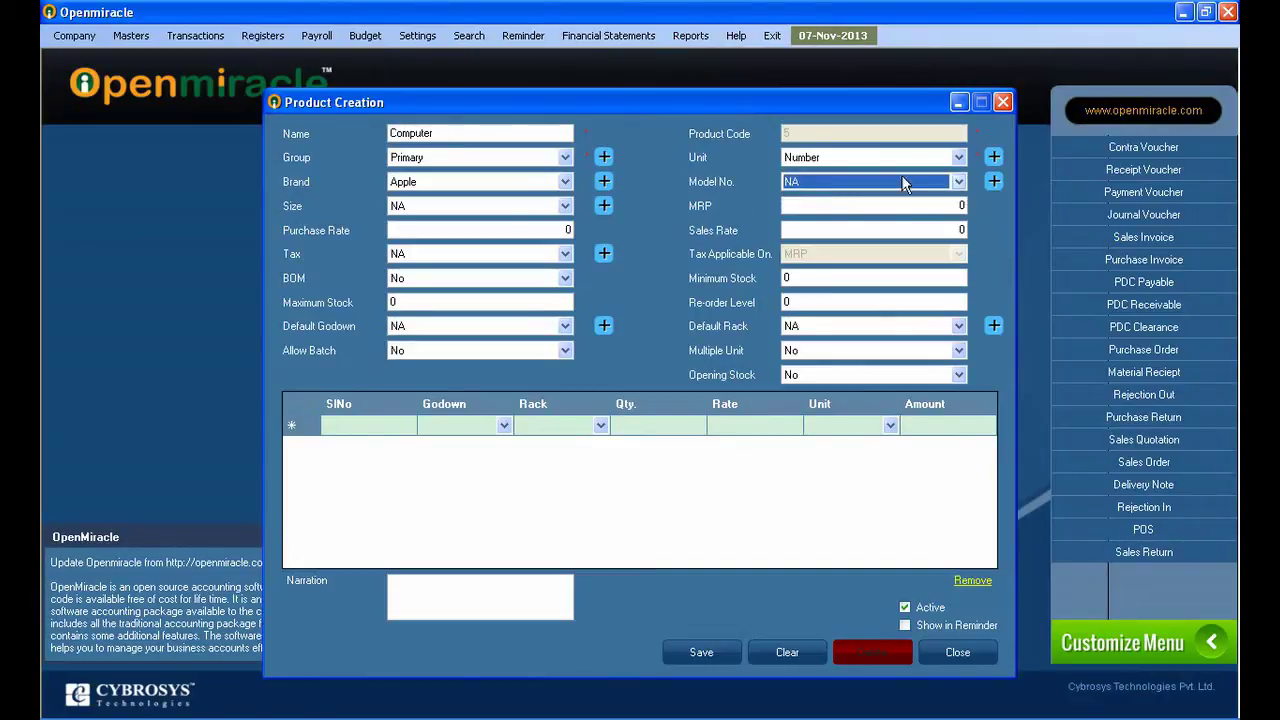
Step: Create and save the new model number MDI12 for the product
{"action": "left_click", "coordinate": [993, 181]}
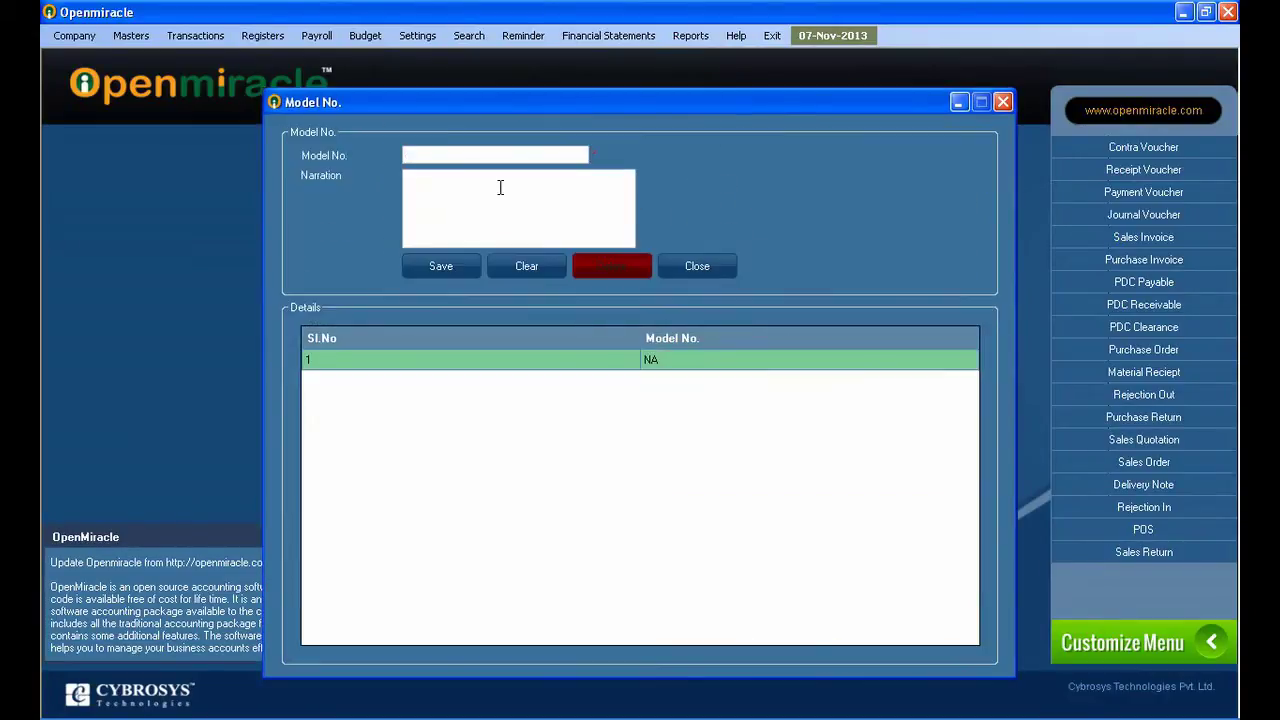
{"action": "type", "text": "MDI12"}
{"action": "left_click", "coordinate": [441, 266]}
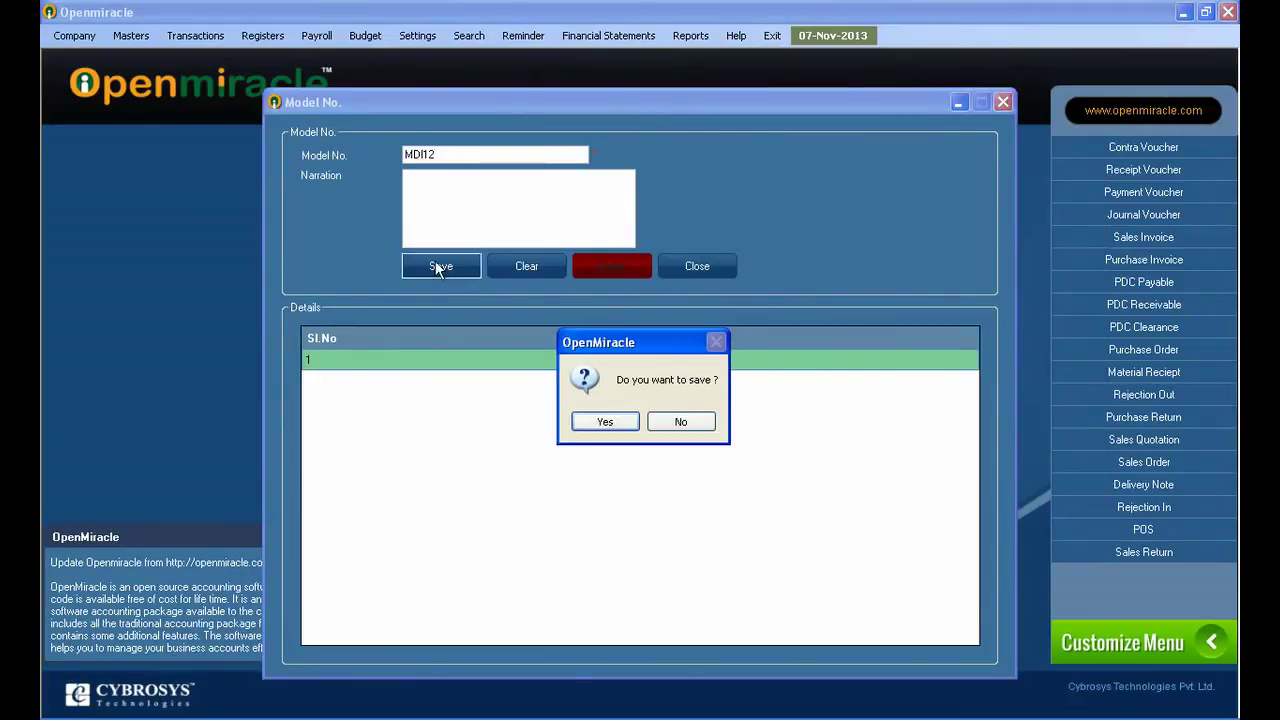
{"action": "left_click", "coordinate": [594, 420]}
{"action": "left_click", "coordinate": [642, 422]}
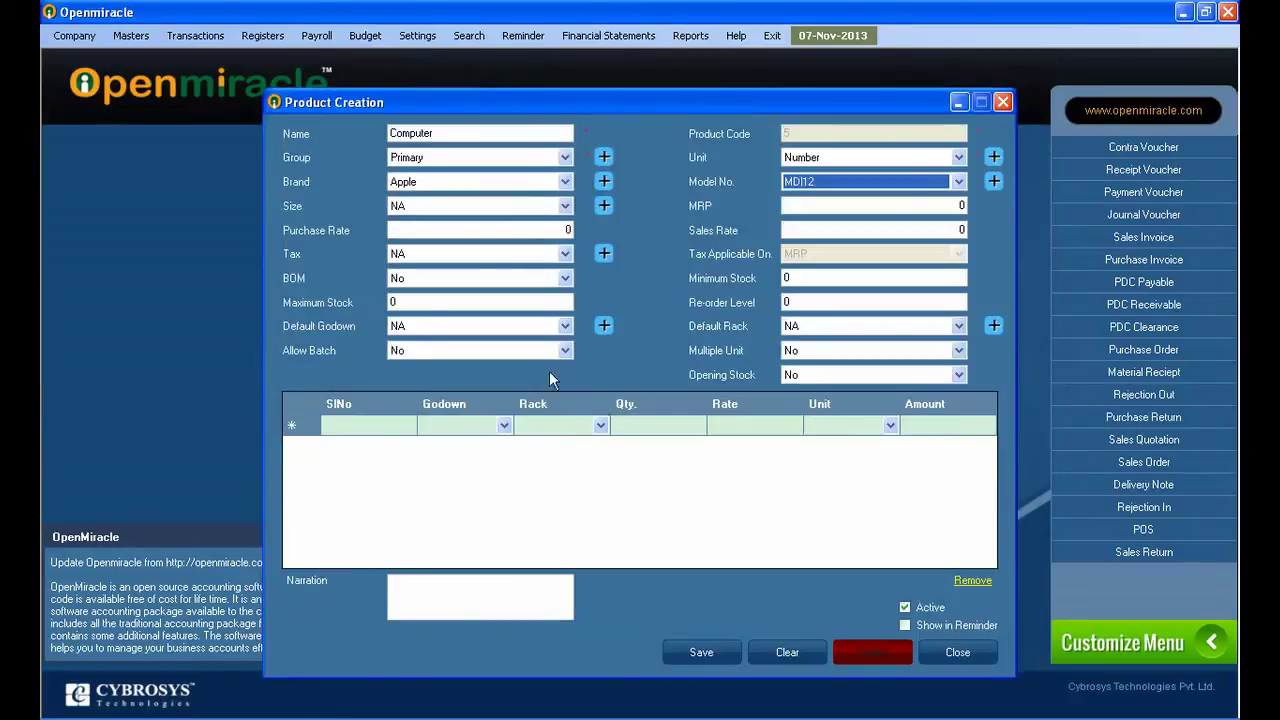
Step: Create and save the new size Large for the product
{"action": "left_click", "coordinate": [448, 206]}
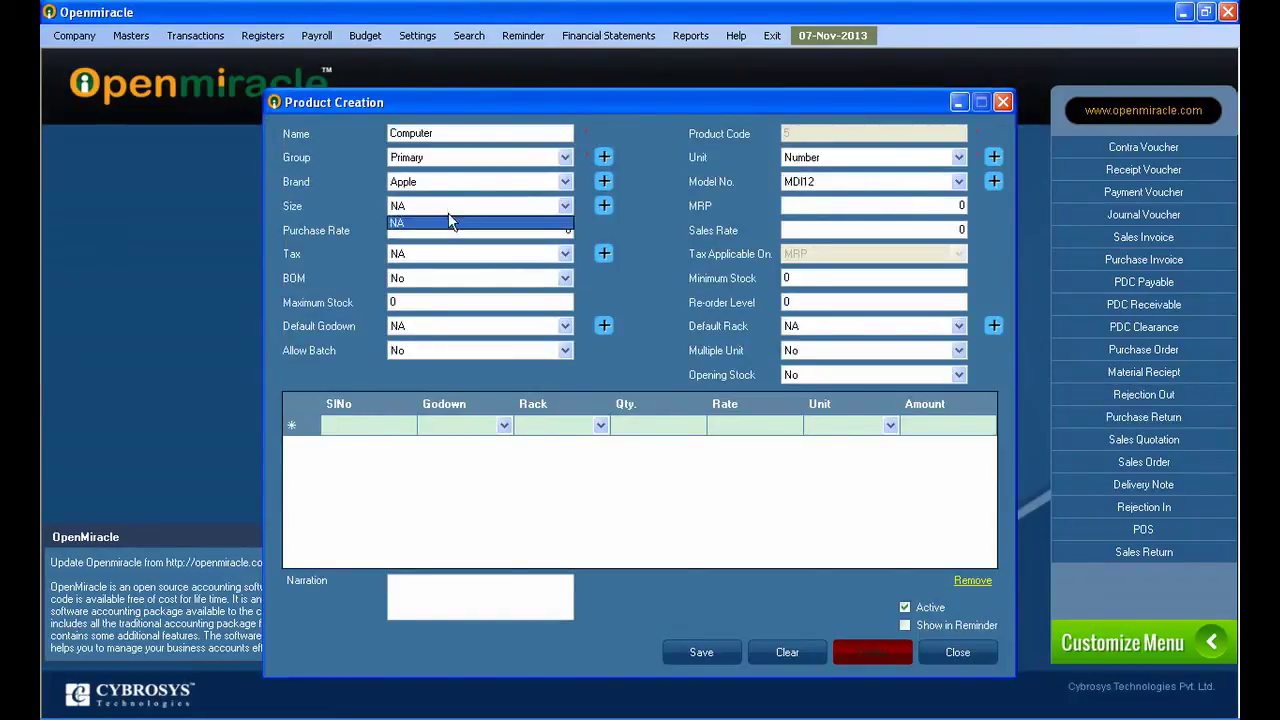
{"action": "left_click", "coordinate": [443, 224]}
{"action": "left_click", "coordinate": [605, 205]}
{"action": "type", "text": "Large"}
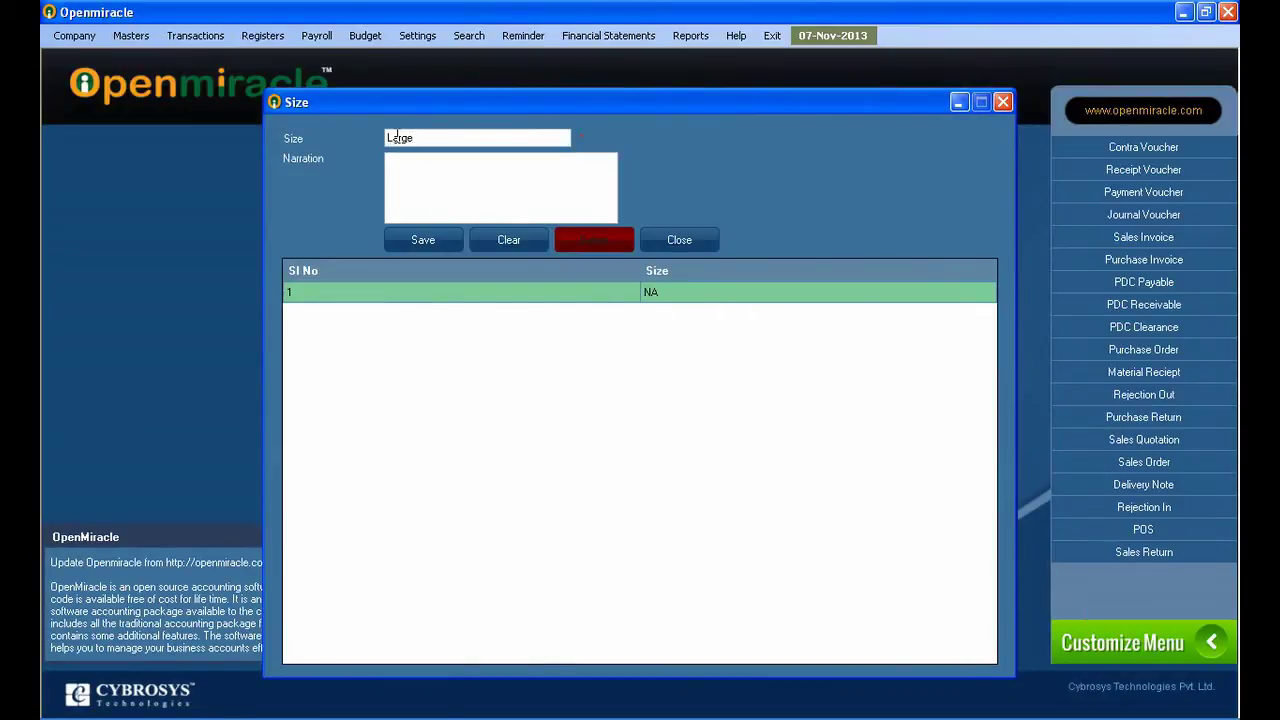
{"action": "left_click", "coordinate": [421, 240]}
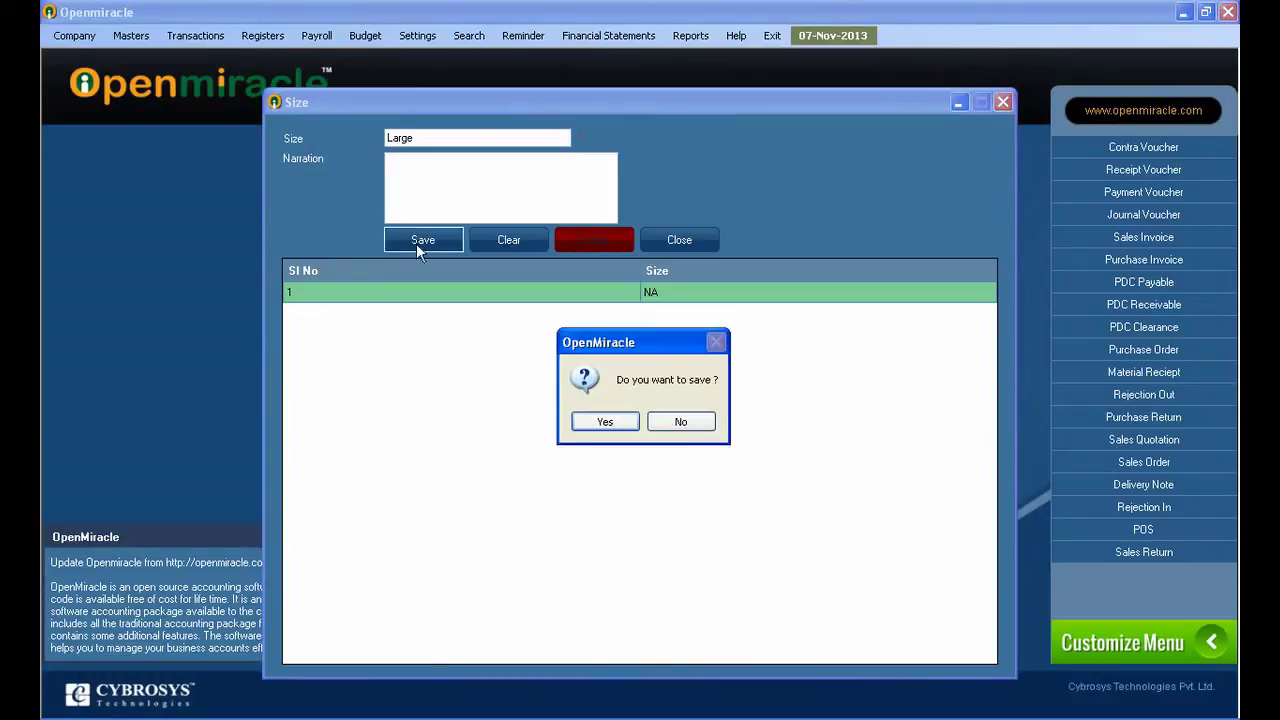
{"action": "left_click", "coordinate": [606, 422]}
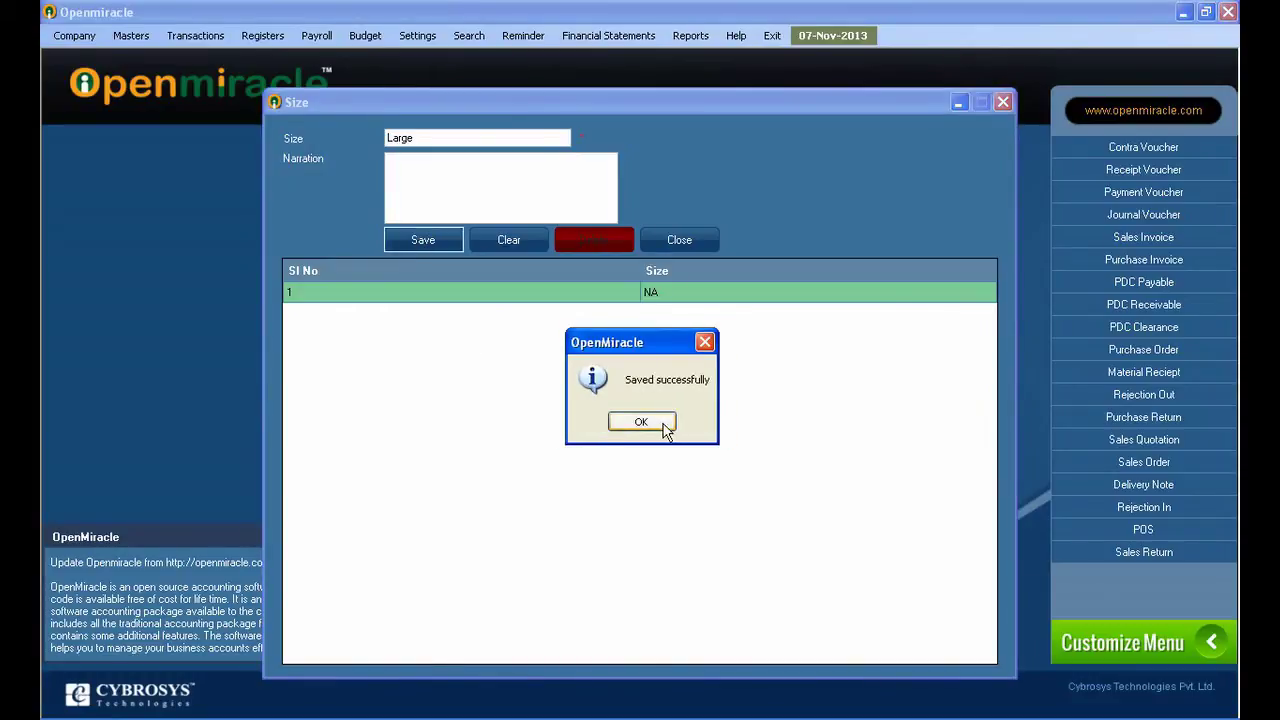
{"action": "left_click", "coordinate": [651, 427]}
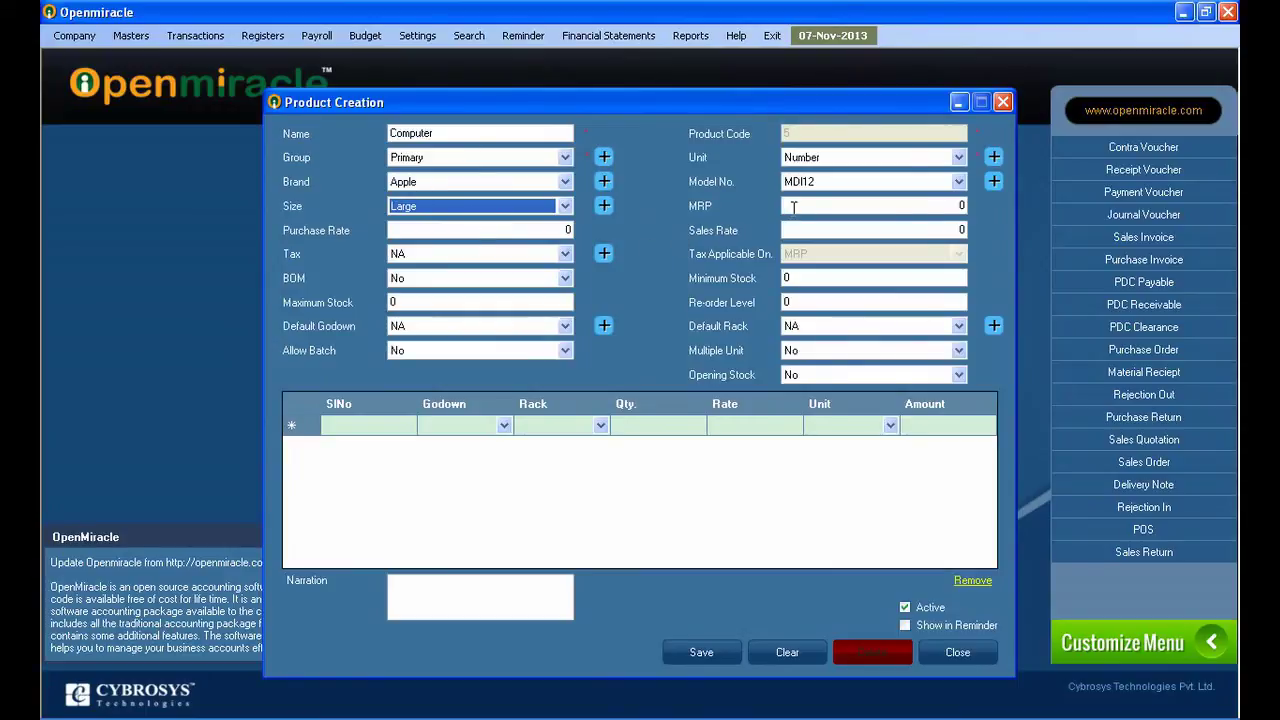
Step: Enter MRP 12000, purchase rate 15200 and sales rate 125000
{"action": "left_click", "coordinate": [793, 207]}
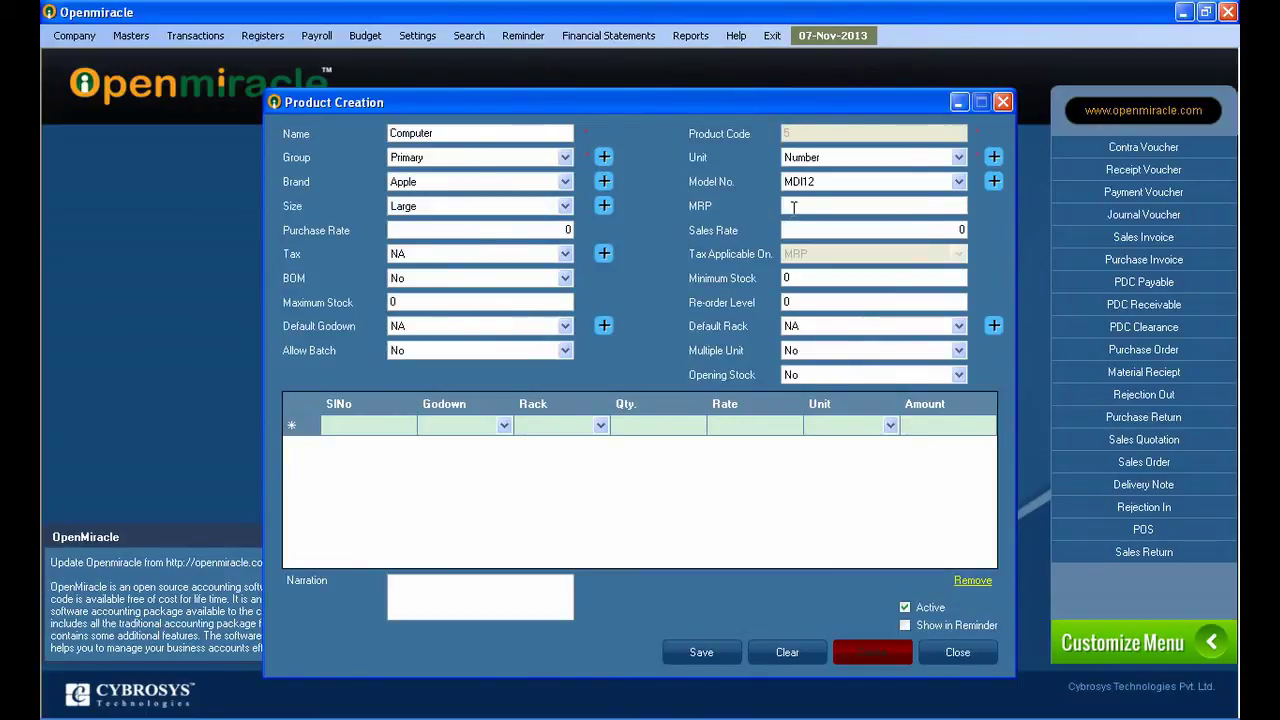
{"action": "type", "text": "12"}
{"action": "key", "text": "Tab"}
{"action": "type", "text": "15200"}
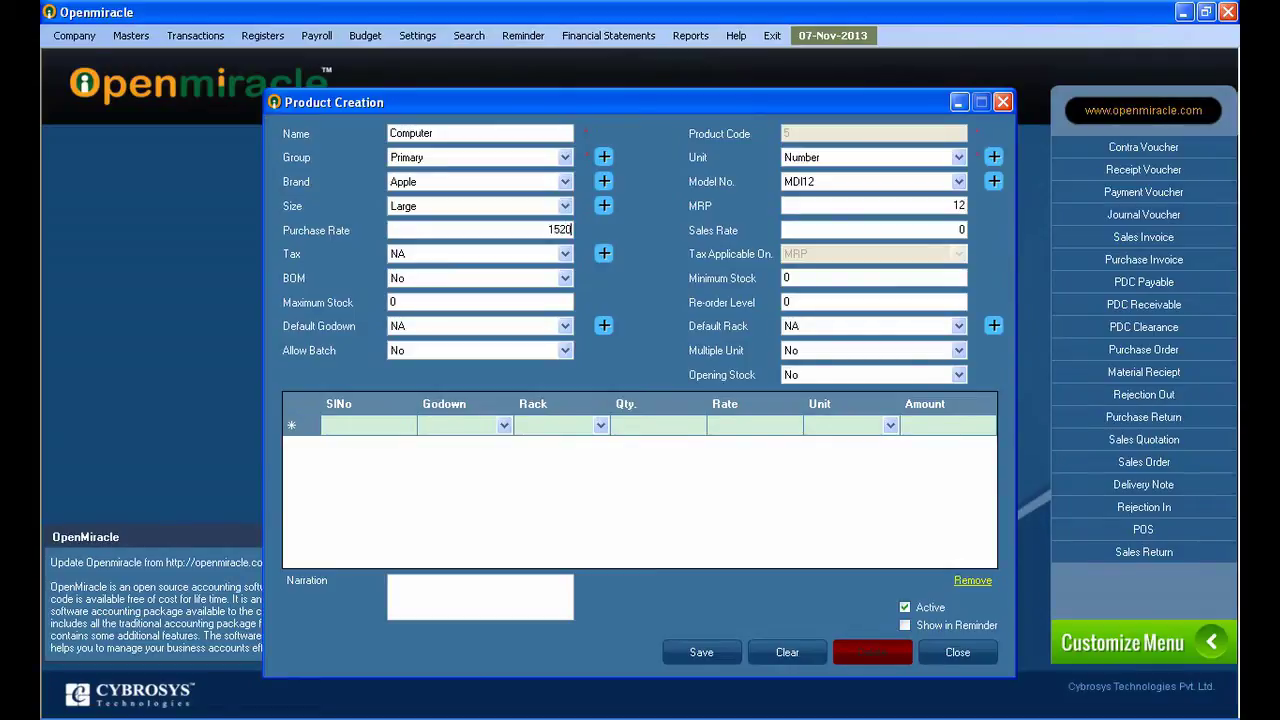
{"action": "key", "text": "Tab"}
{"action": "type", "text": "125000"}
{"action": "left_click", "coordinate": [516, 253]}
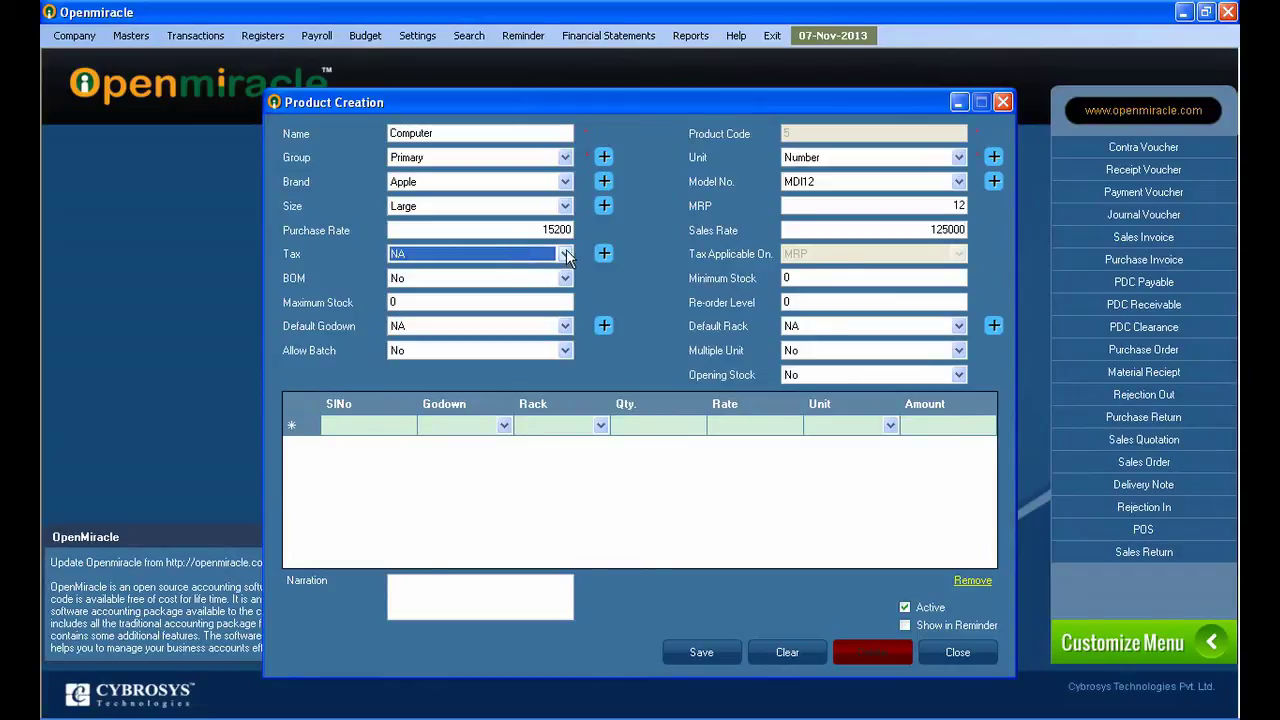
{"action": "left_click", "coordinate": [960, 206]}
{"action": "type", "text": "12"}
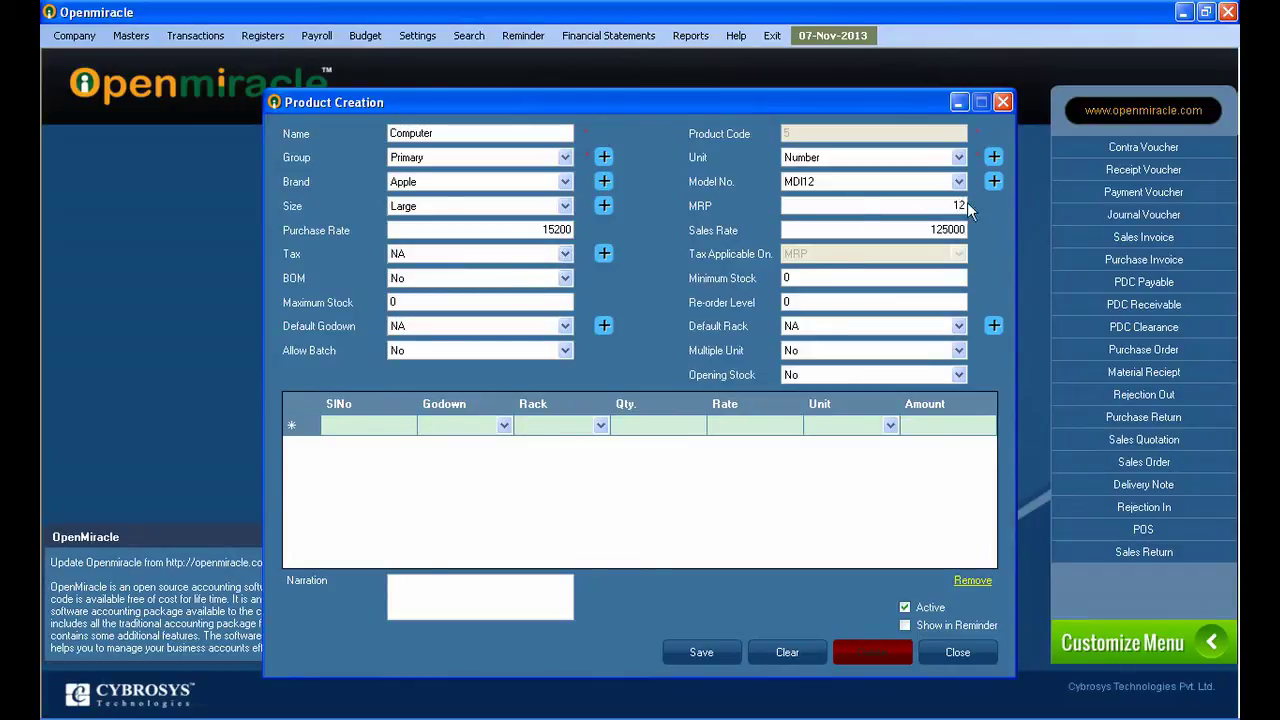
{"action": "type", "text": "000"}
Step: Set BOM to Yes
{"action": "left_click", "coordinate": [565, 278]}
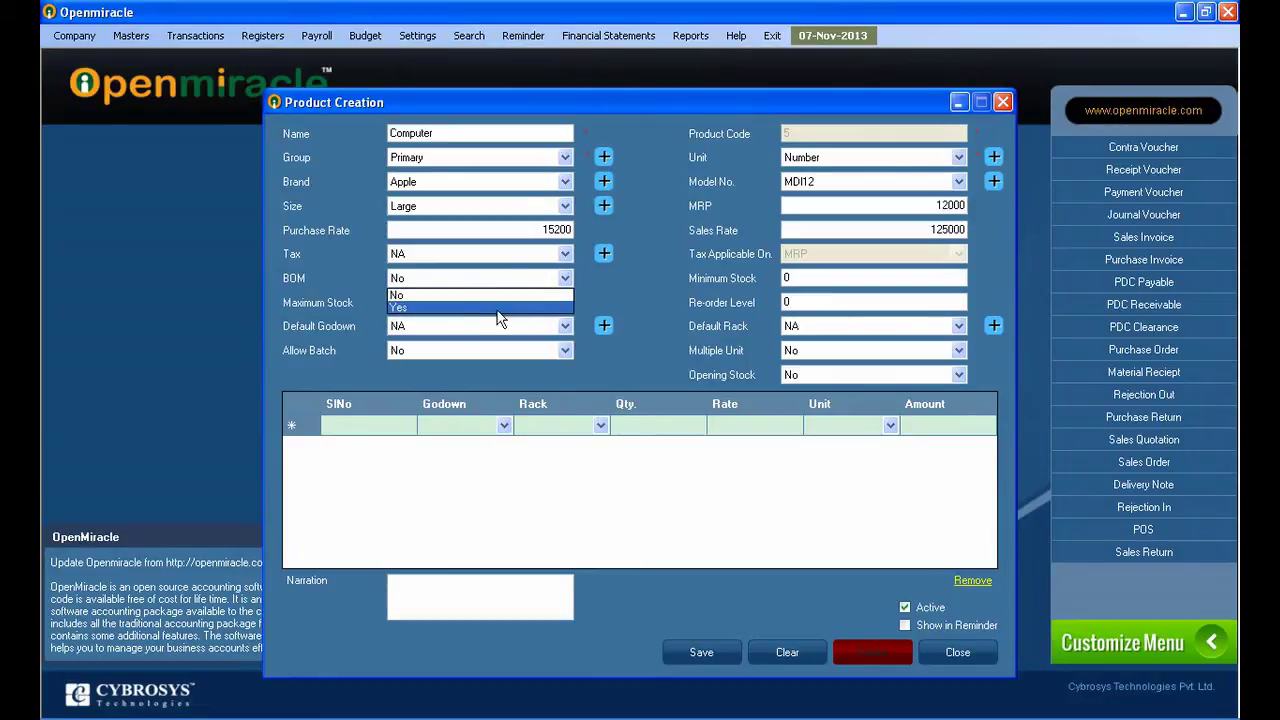
{"action": "left_click", "coordinate": [460, 307]}
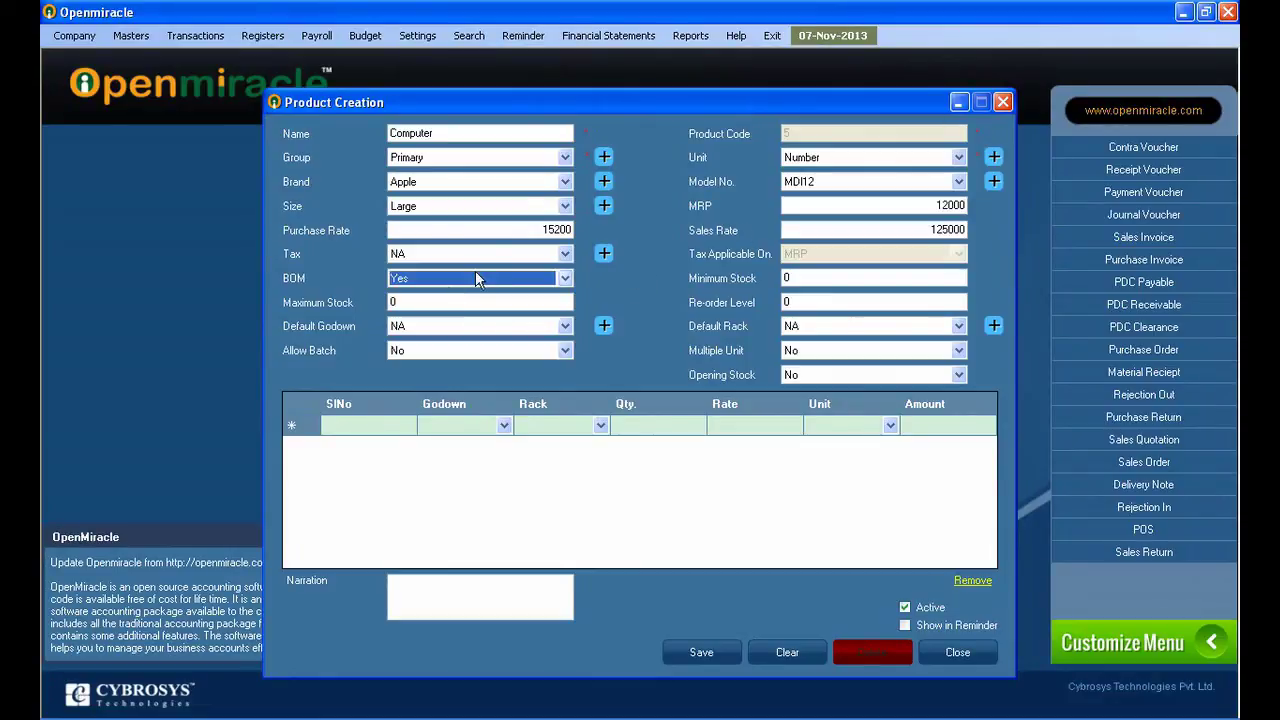
{"action": "left_click", "coordinate": [475, 278]}
{"action": "left_click", "coordinate": [462, 304]}
Step: Add keyboard and Mouse as raw materials, each quantity 1 in unit Number
{"action": "left_click", "coordinate": [496, 302]}
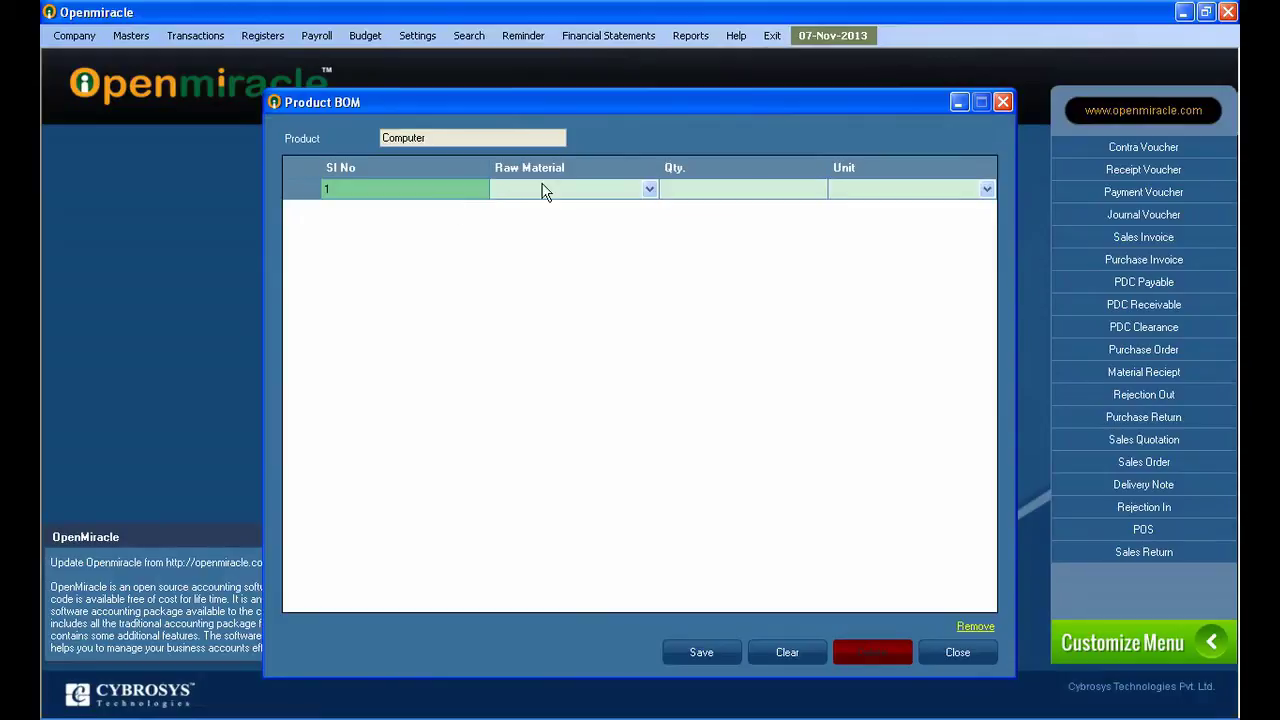
{"action": "left_click", "coordinate": [543, 190]}
{"action": "left_click", "coordinate": [543, 190]}
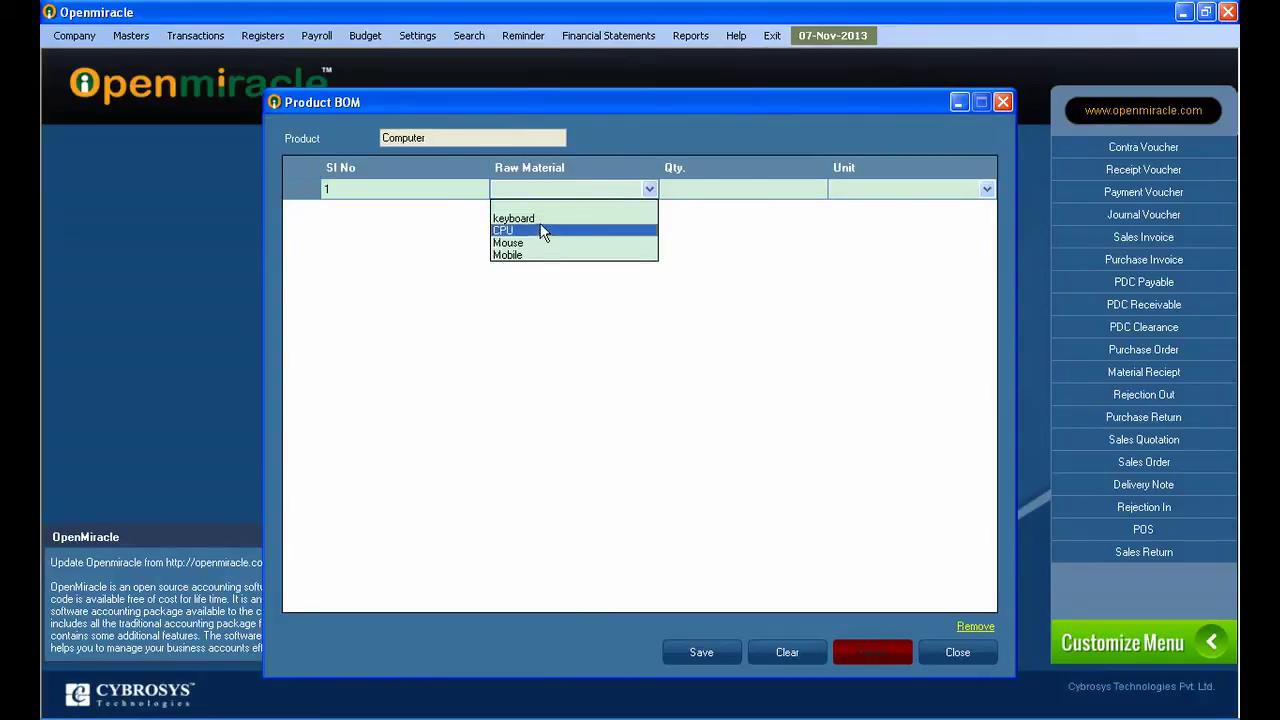
{"action": "left_click", "coordinate": [537, 219]}
{"action": "left_click", "coordinate": [690, 189]}
{"action": "type", "text": "1"}
{"action": "key", "text": "Tab"}
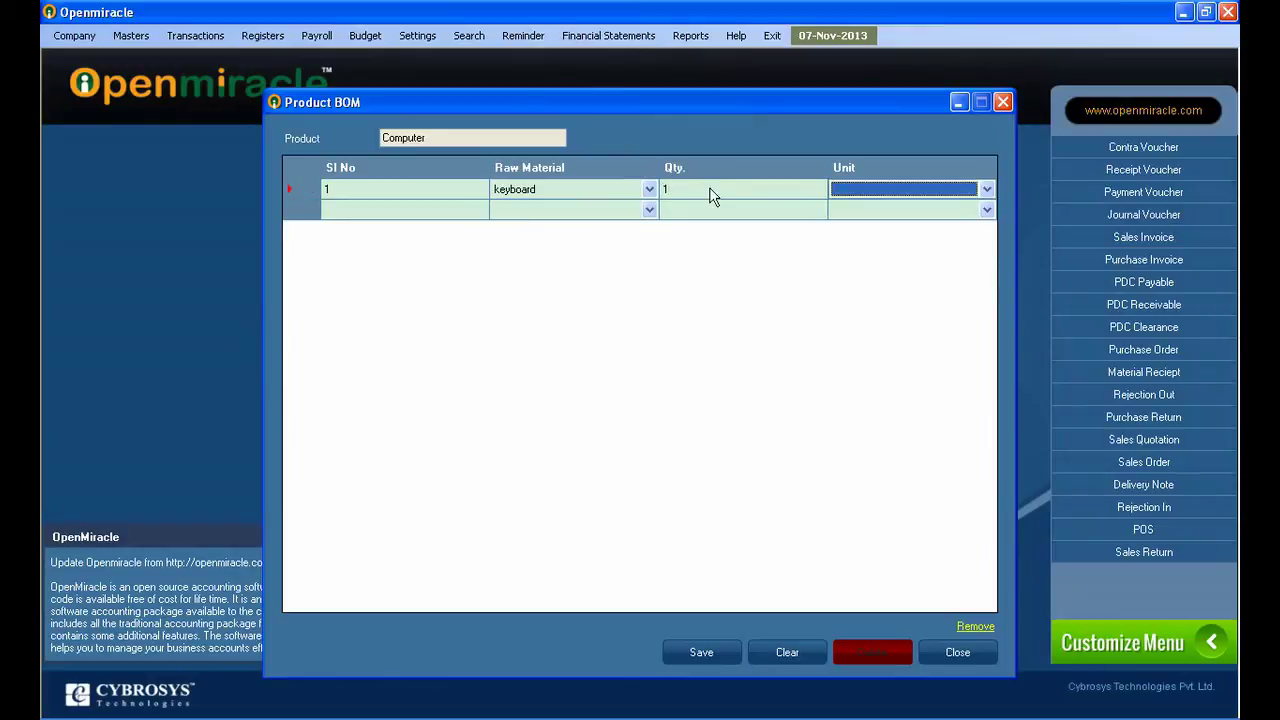
{"action": "key", "text": "Tab"}
{"action": "key", "text": "Tab"}
{"action": "key", "text": "Tab"}
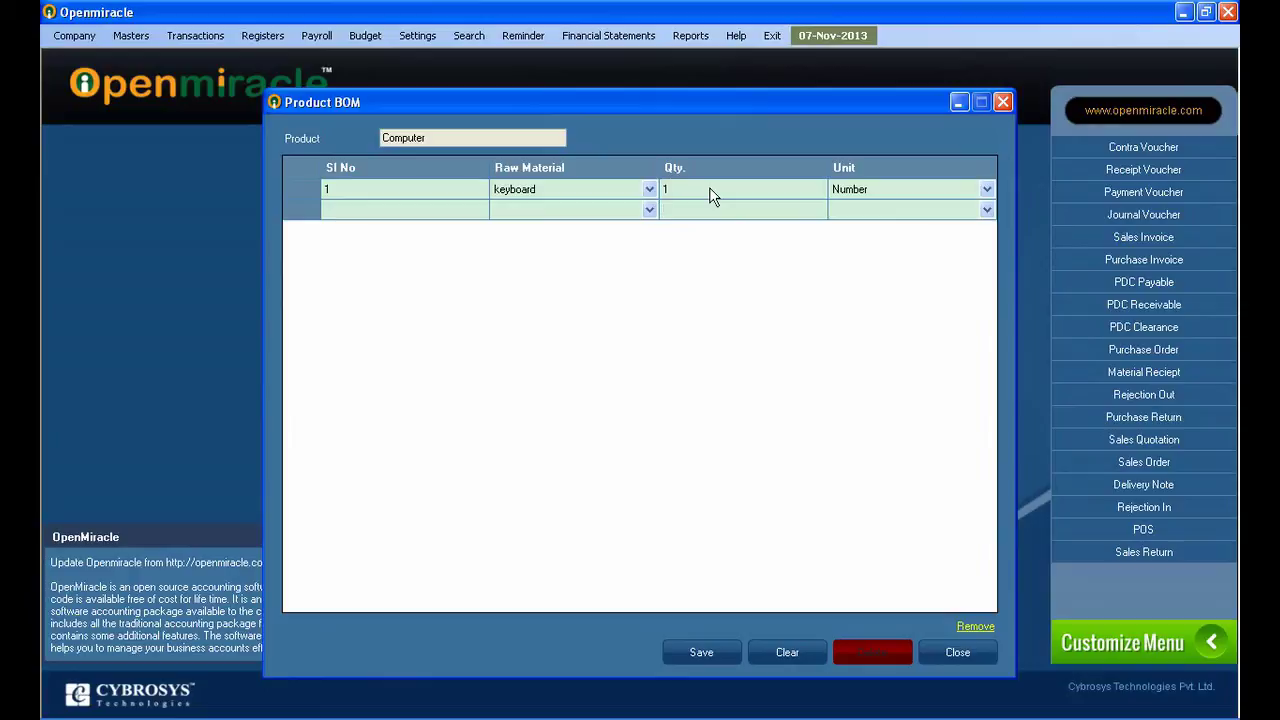
{"action": "left_click", "coordinate": [578, 212]}
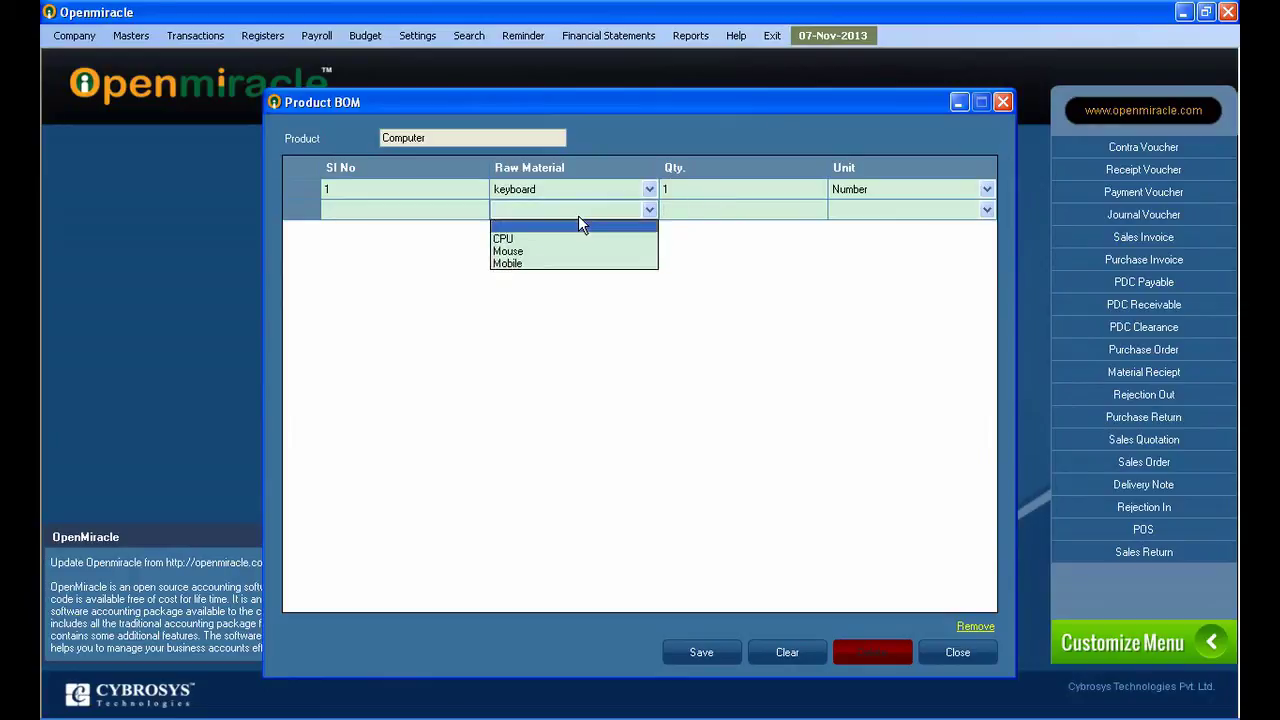
{"action": "left_click", "coordinate": [562, 252]}
{"action": "left_click", "coordinate": [705, 210]}
{"action": "type", "text": "1"}
{"action": "left_click", "coordinate": [861, 213]}
{"action": "left_click", "coordinate": [861, 213]}
{"action": "left_click", "coordinate": [848, 233]}
Step: Add Mobile and CPU as raw material rows 3 and 4, each 1 Number
{"action": "left_click", "coordinate": [578, 231]}
{"action": "left_click", "coordinate": [576, 270]}
{"action": "left_click", "coordinate": [714, 230]}
{"action": "type", "text": "1"}
{"action": "left_click", "coordinate": [855, 234]}
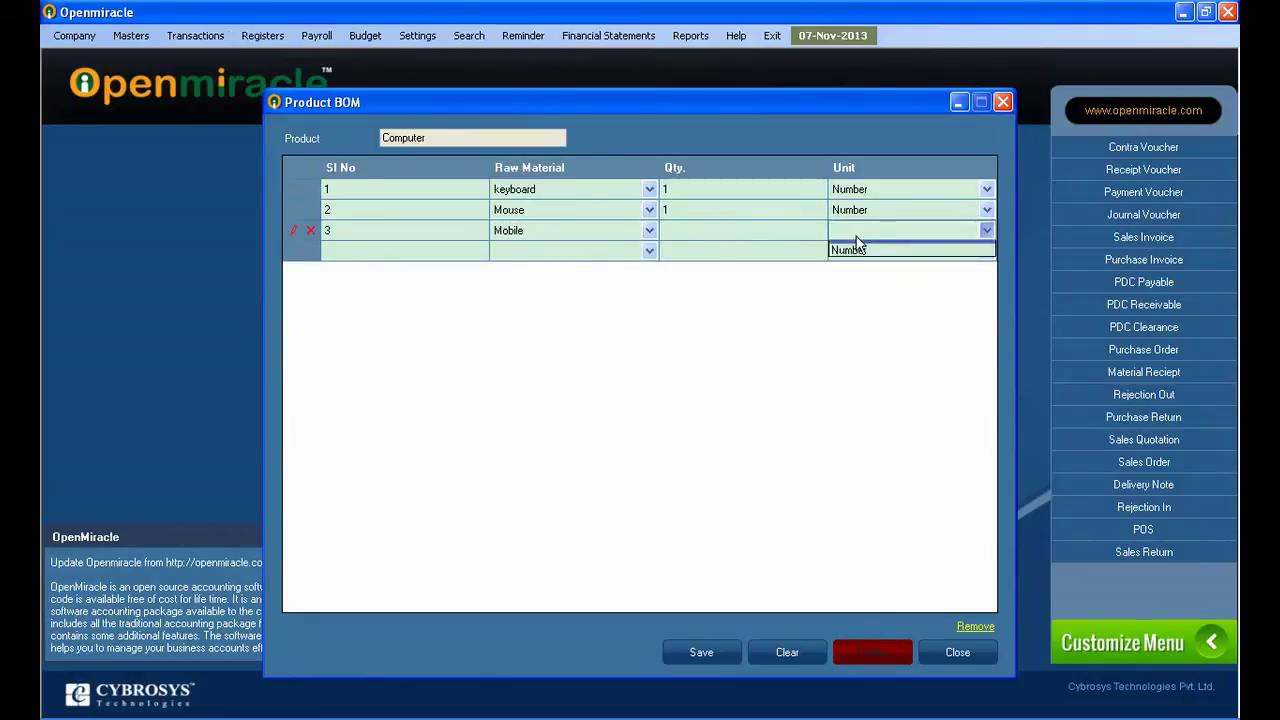
{"action": "left_click", "coordinate": [857, 258]}
{"action": "left_click", "coordinate": [605, 252]}
{"action": "left_click", "coordinate": [582, 252]}
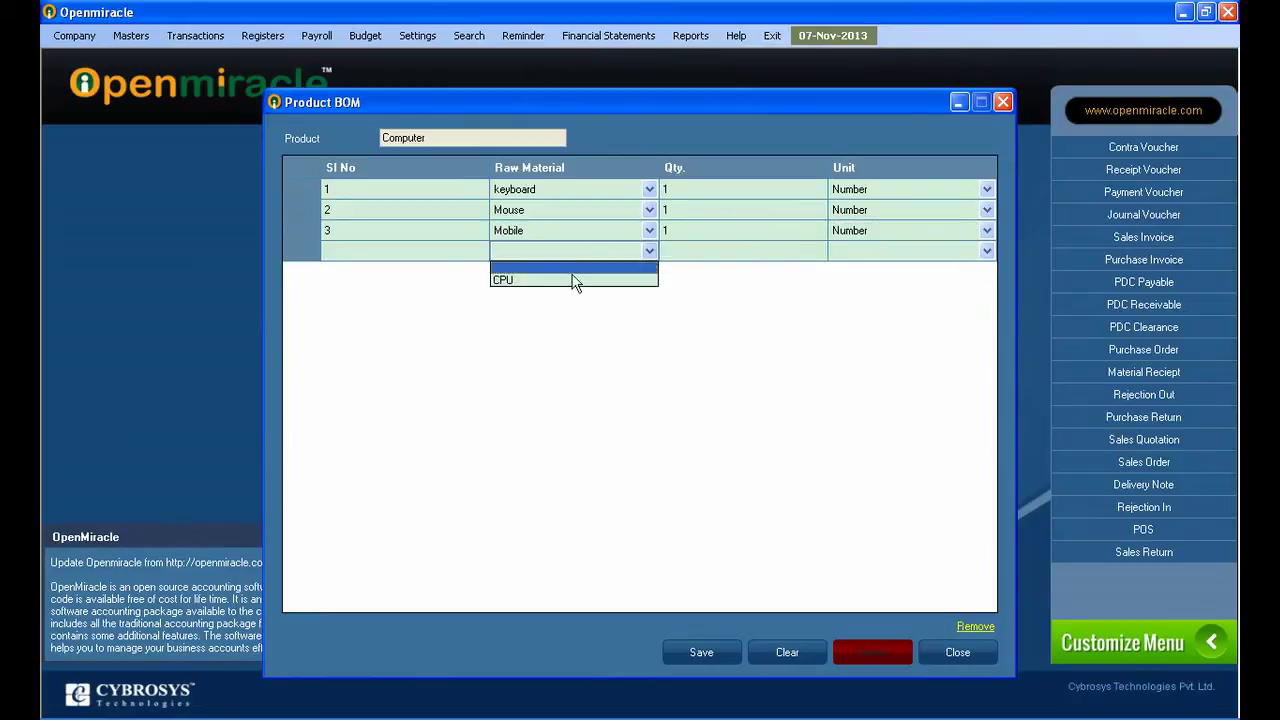
{"action": "left_click", "coordinate": [574, 277]}
{"action": "left_click", "coordinate": [708, 253]}
{"action": "type", "text": "1"}
{"action": "left_click", "coordinate": [857, 254]}
{"action": "left_click", "coordinate": [840, 276]}
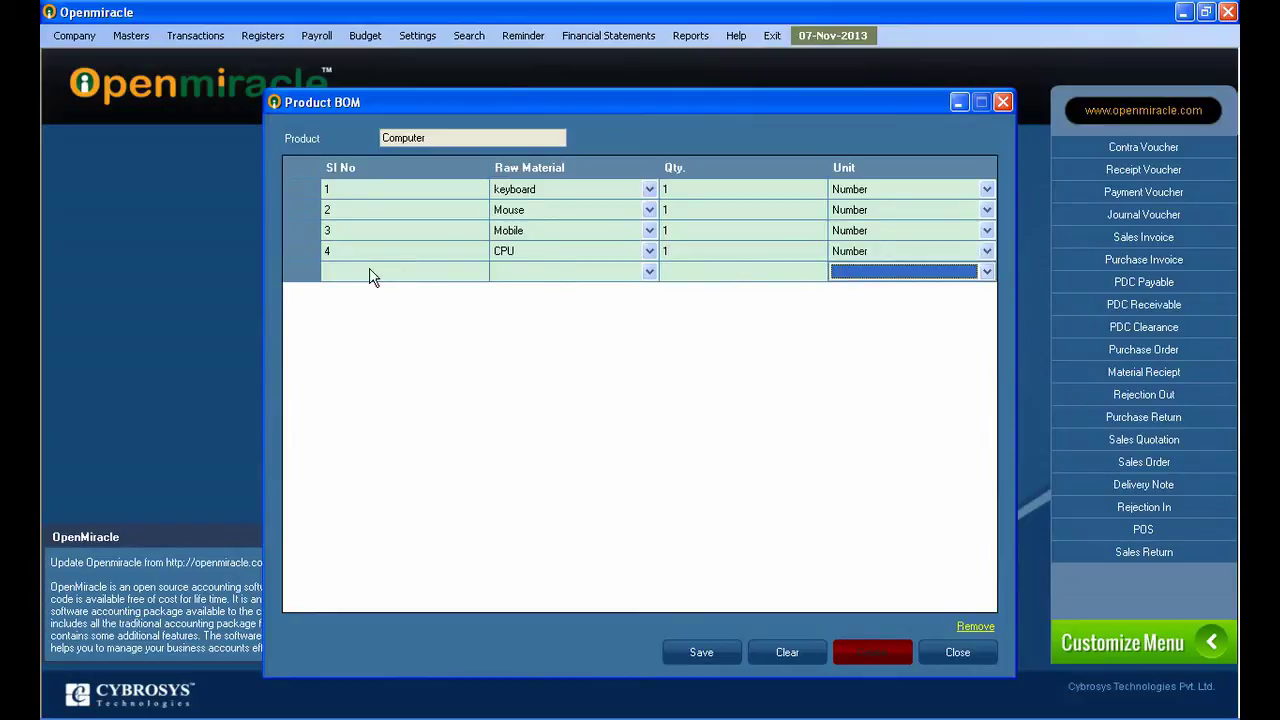
Step: Remove the Mobile row and save the bill of materials
{"action": "left_click", "coordinate": [303, 230]}
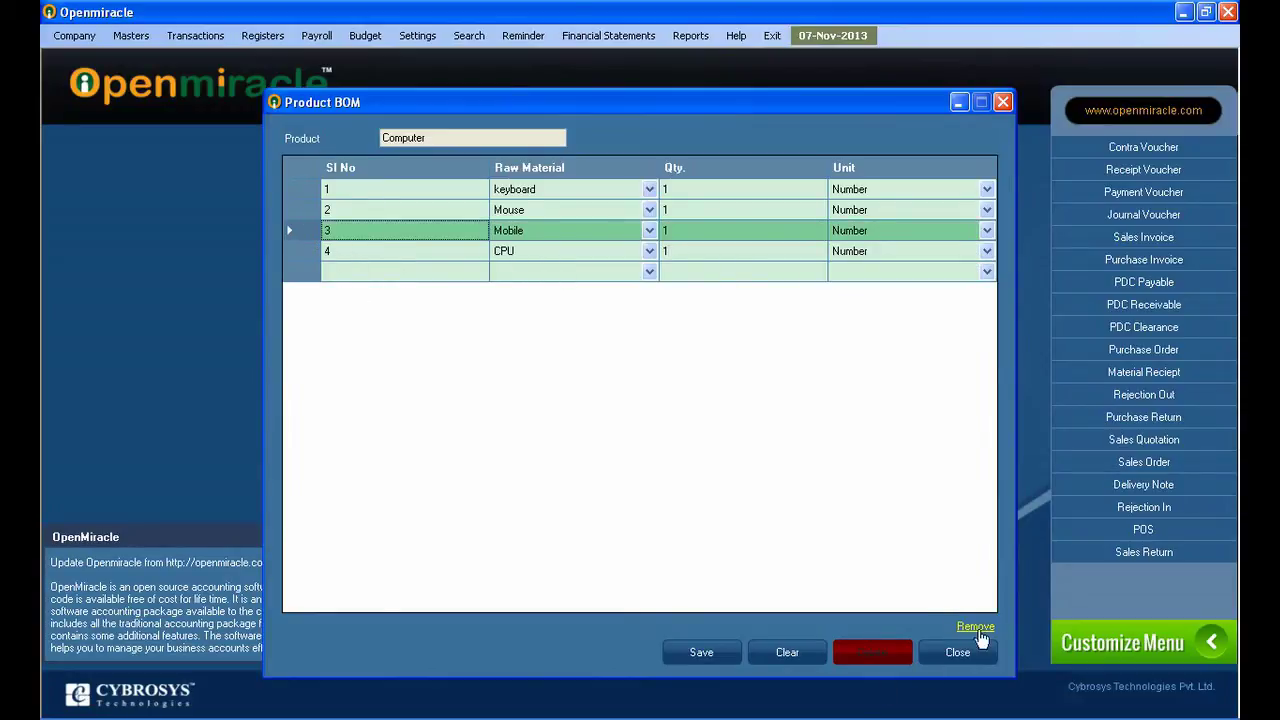
{"action": "left_click", "coordinate": [975, 627]}
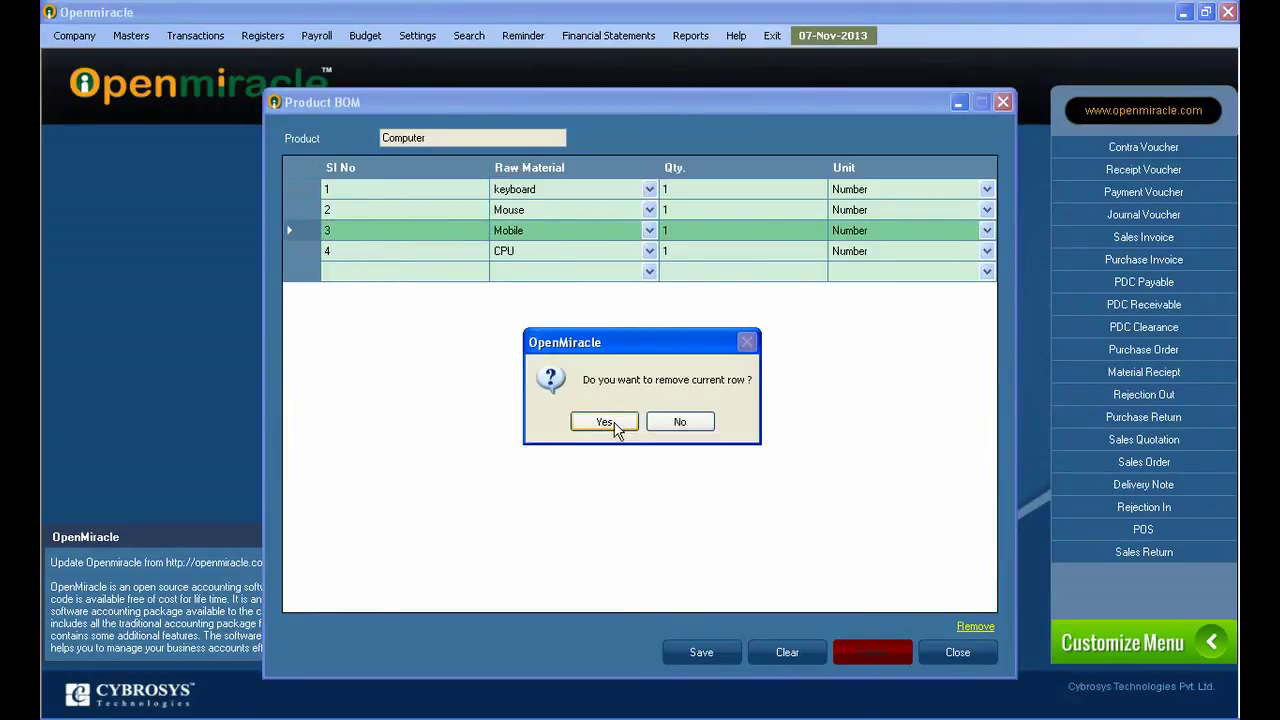
{"action": "left_click", "coordinate": [604, 422]}
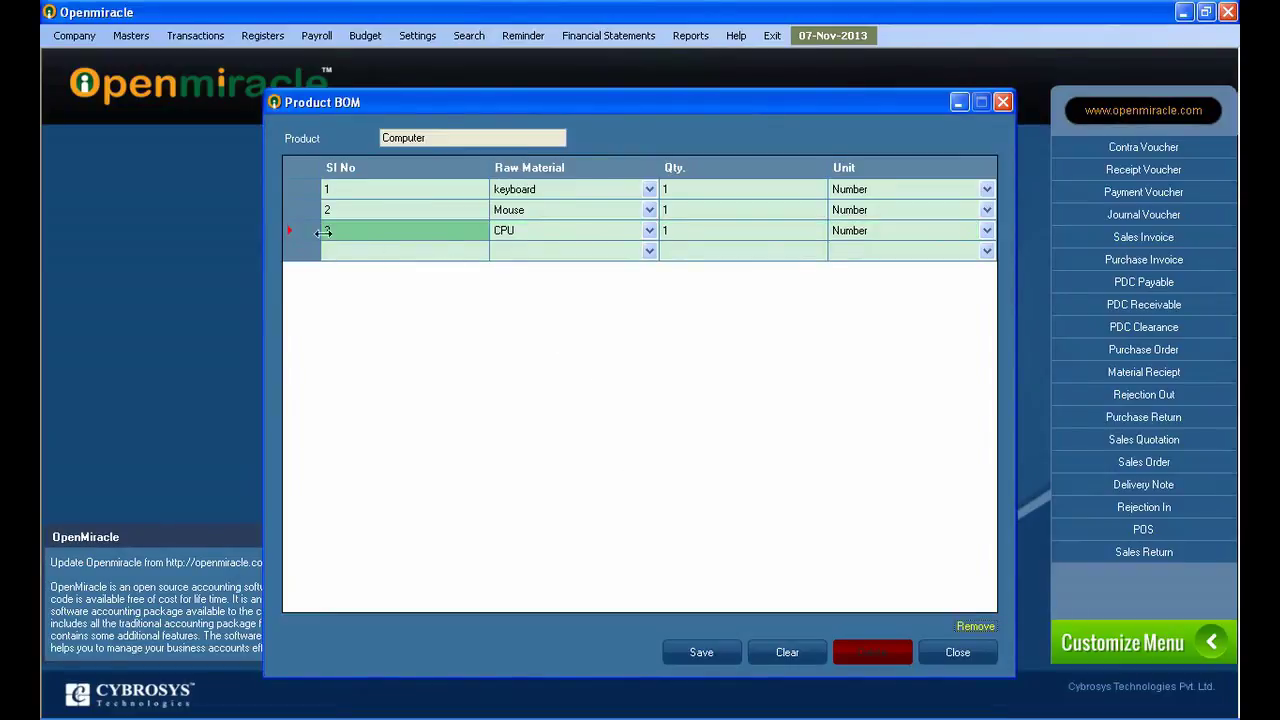
{"action": "left_click", "coordinate": [586, 256]}
{"action": "left_click", "coordinate": [702, 652]}
{"action": "left_click", "coordinate": [605, 421]}
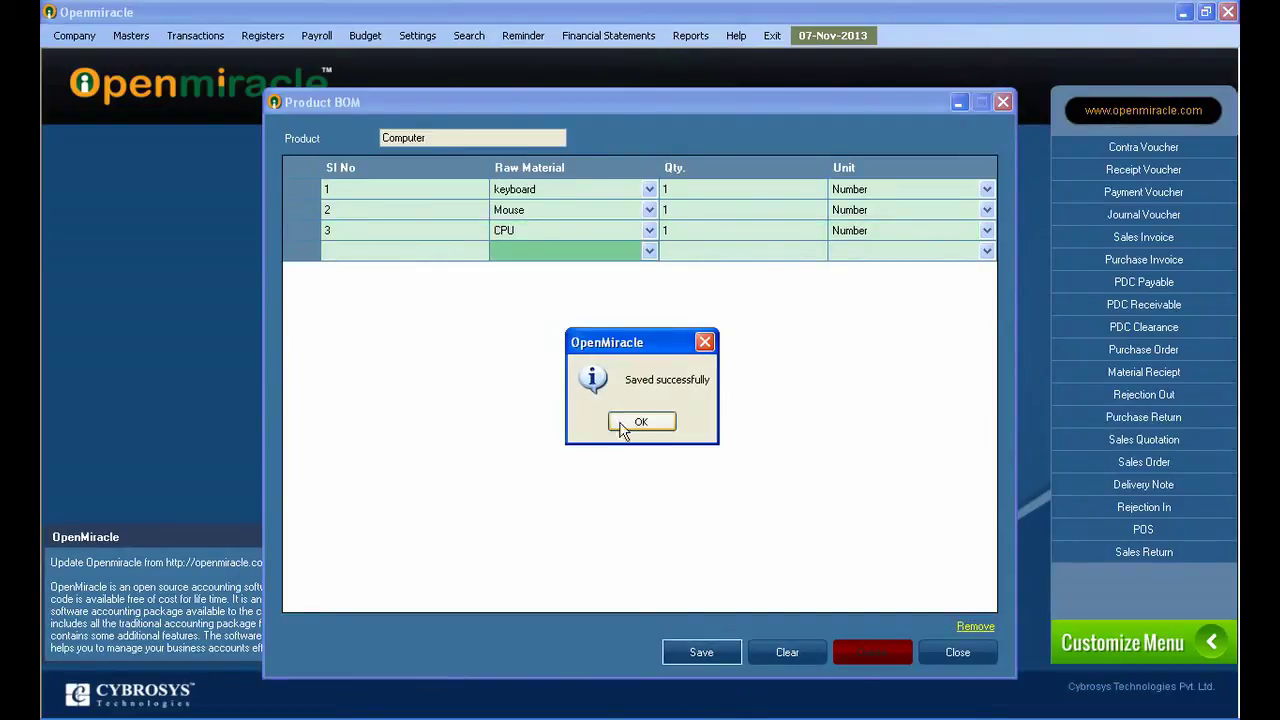
{"action": "left_click", "coordinate": [641, 426]}
Step: Enter minimum stock 10, maximum stock 100 and re-order level 10
{"action": "left_click", "coordinate": [805, 277]}
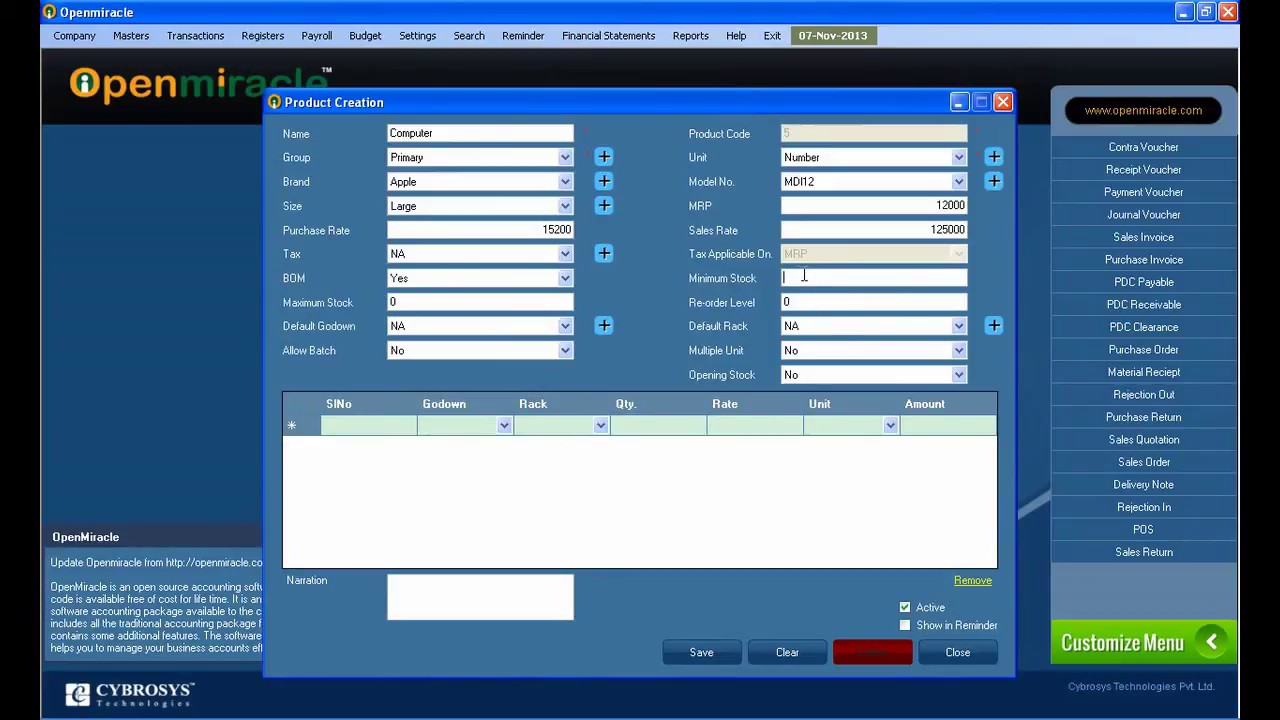
{"action": "type", "text": "10"}
{"action": "left_click", "coordinate": [395, 301]}
{"action": "type", "text": "110"}
{"action": "key", "text": "Tab"}
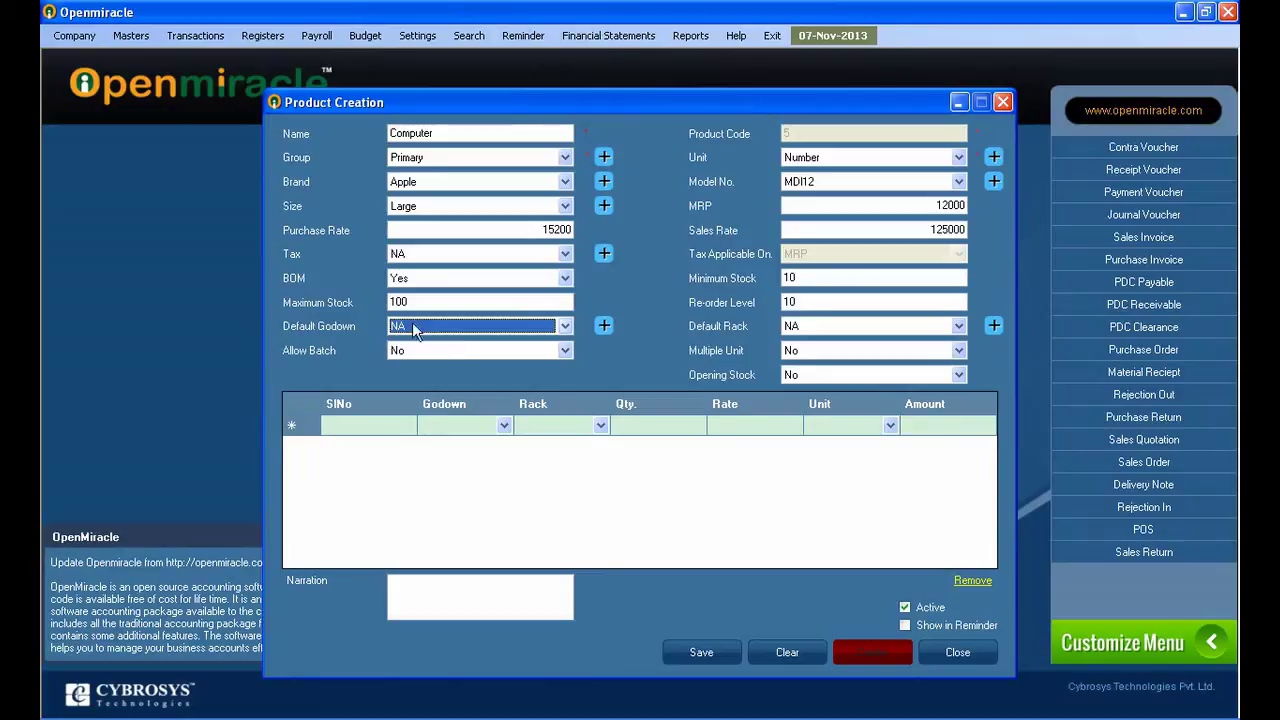
Step: Set default godown Godown1, default rack Rack1 and Allow Batch to Yes
{"action": "left_click", "coordinate": [563, 326]}
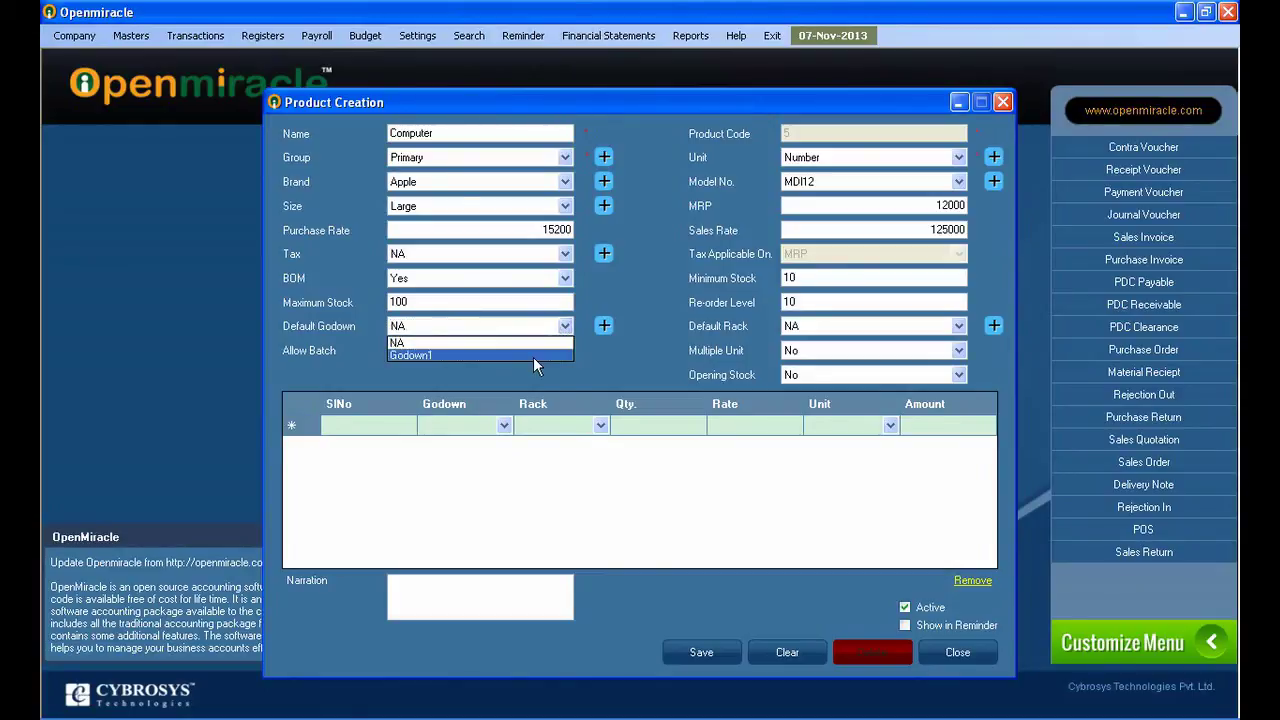
{"action": "left_click", "coordinate": [533, 356]}
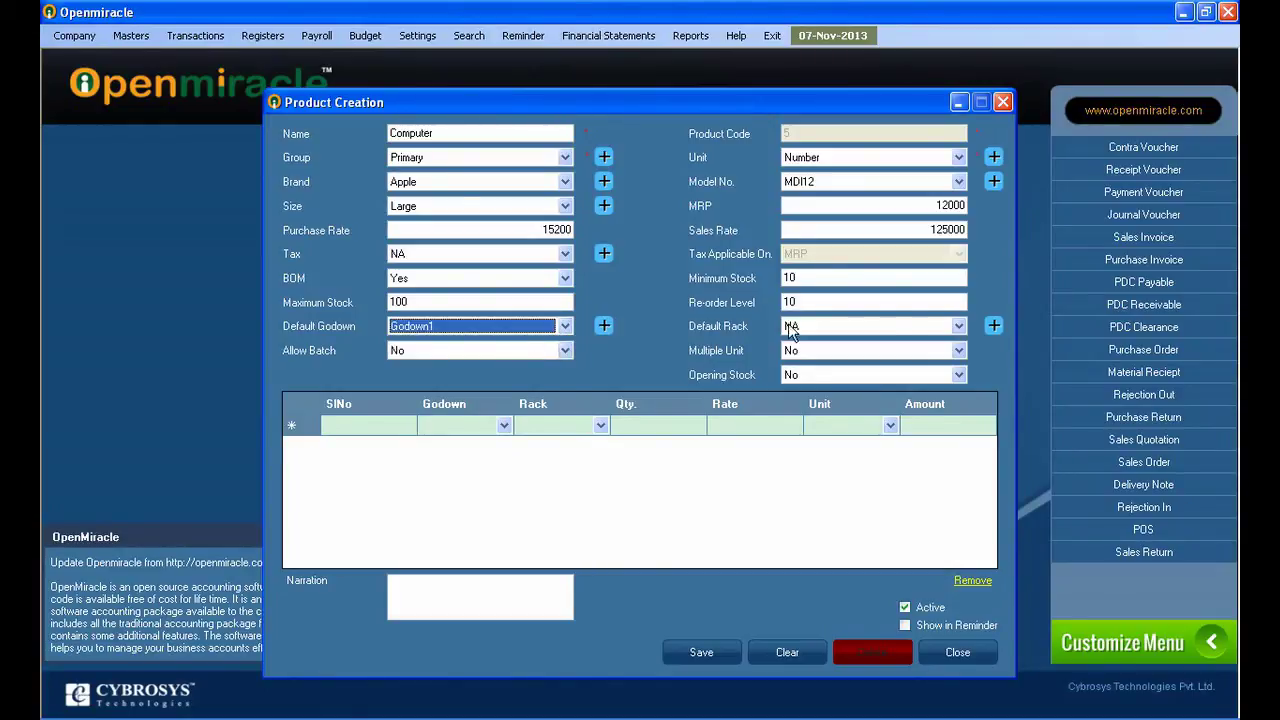
{"action": "left_click", "coordinate": [945, 331]}
{"action": "left_click", "coordinate": [923, 356]}
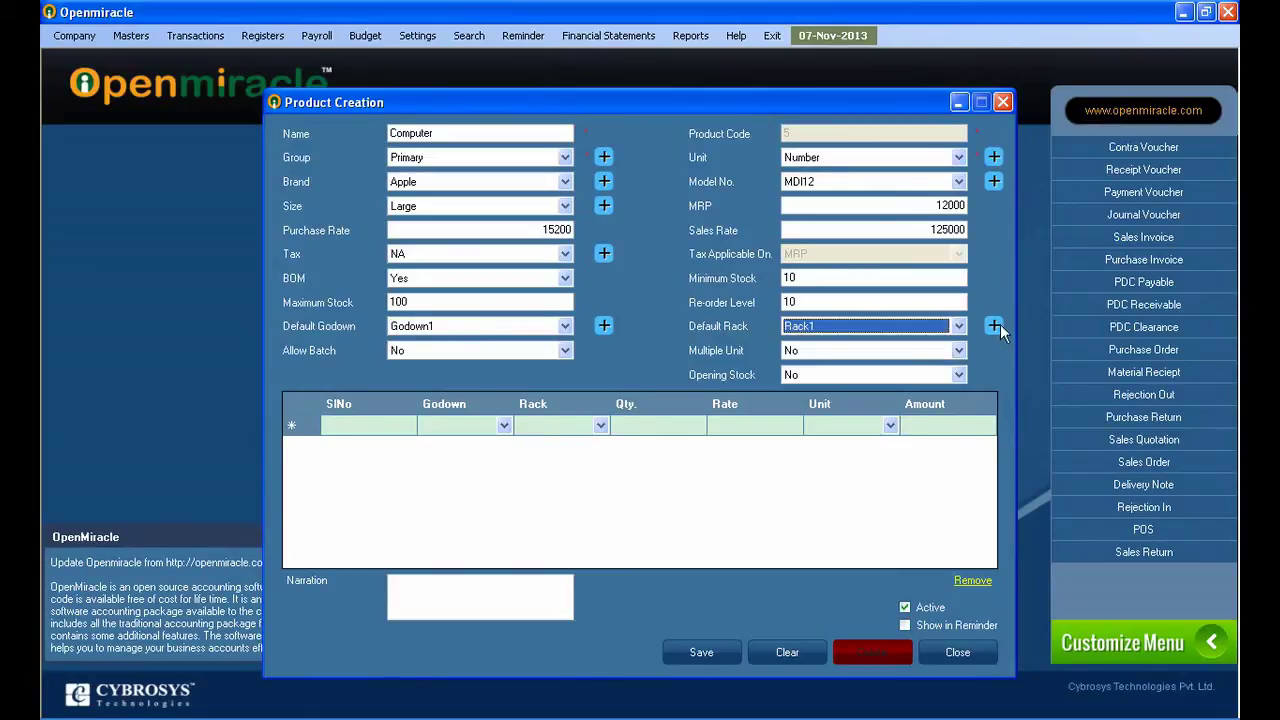
{"action": "left_click", "coordinate": [565, 351]}
{"action": "left_click", "coordinate": [463, 381]}
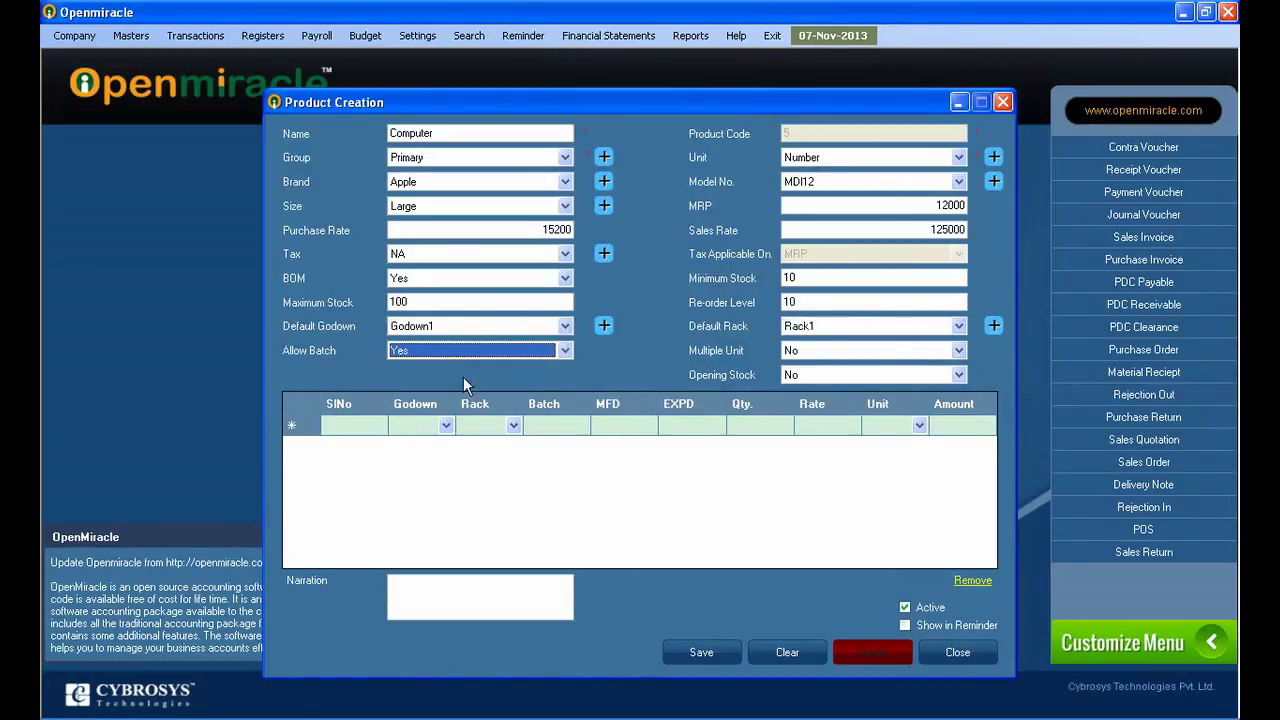
Step: Set Multiple Unit to Yes and close the Multiple Unit window
{"action": "left_click", "coordinate": [836, 349]}
{"action": "left_click", "coordinate": [826, 380]}
{"action": "left_click", "coordinate": [814, 352]}
{"action": "left_click", "coordinate": [816, 376]}
{"action": "left_click", "coordinate": [814, 352]}
{"action": "left_click", "coordinate": [814, 378]}
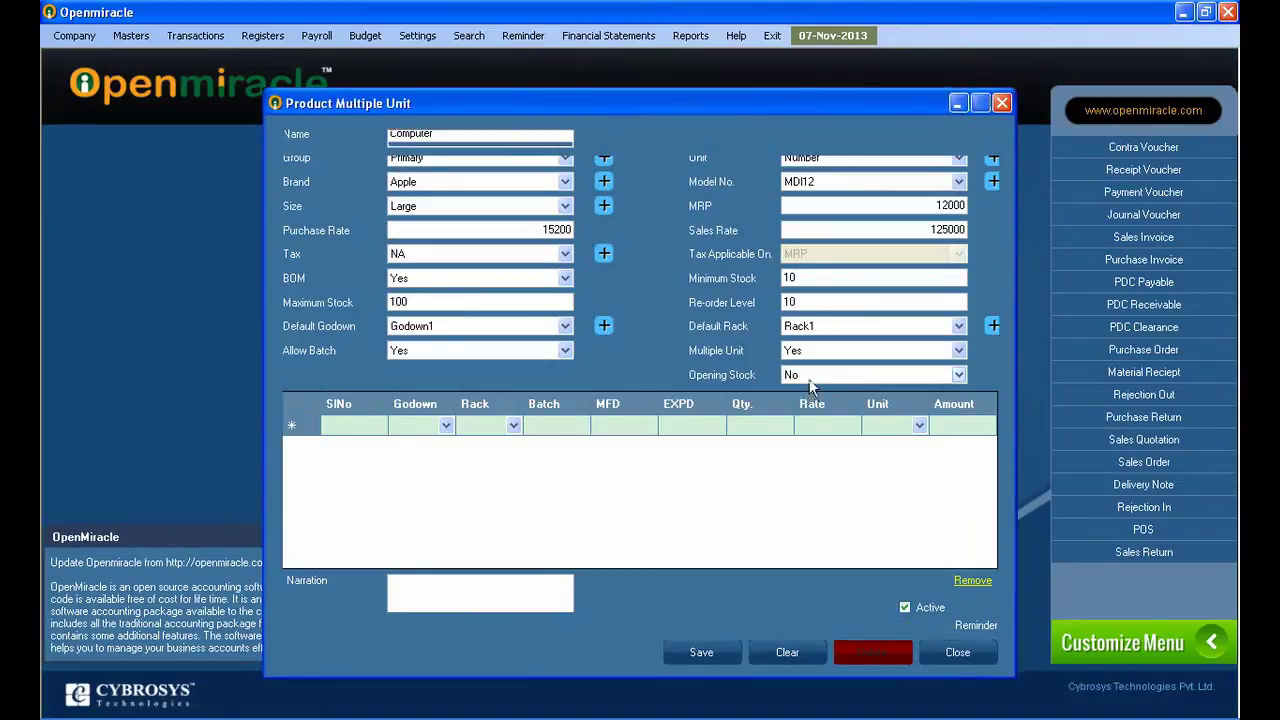
{"action": "left_click", "coordinate": [809, 378]}
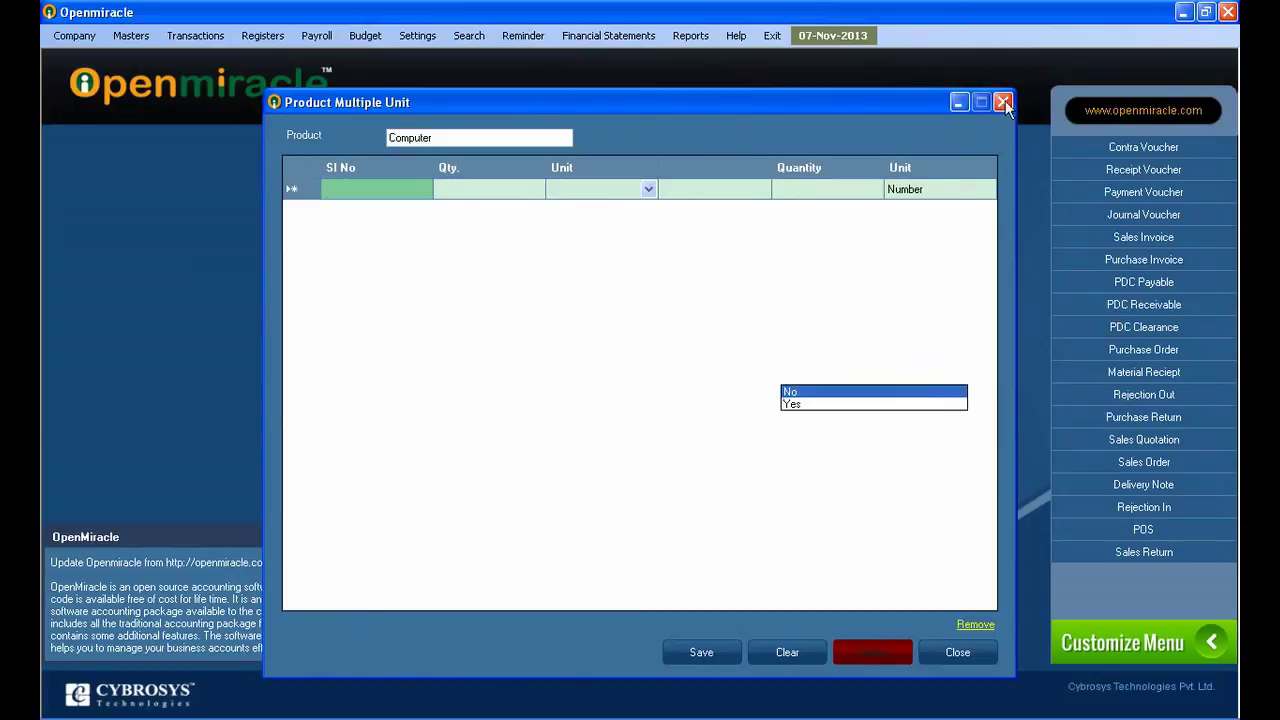
{"action": "left_click", "coordinate": [980, 648]}
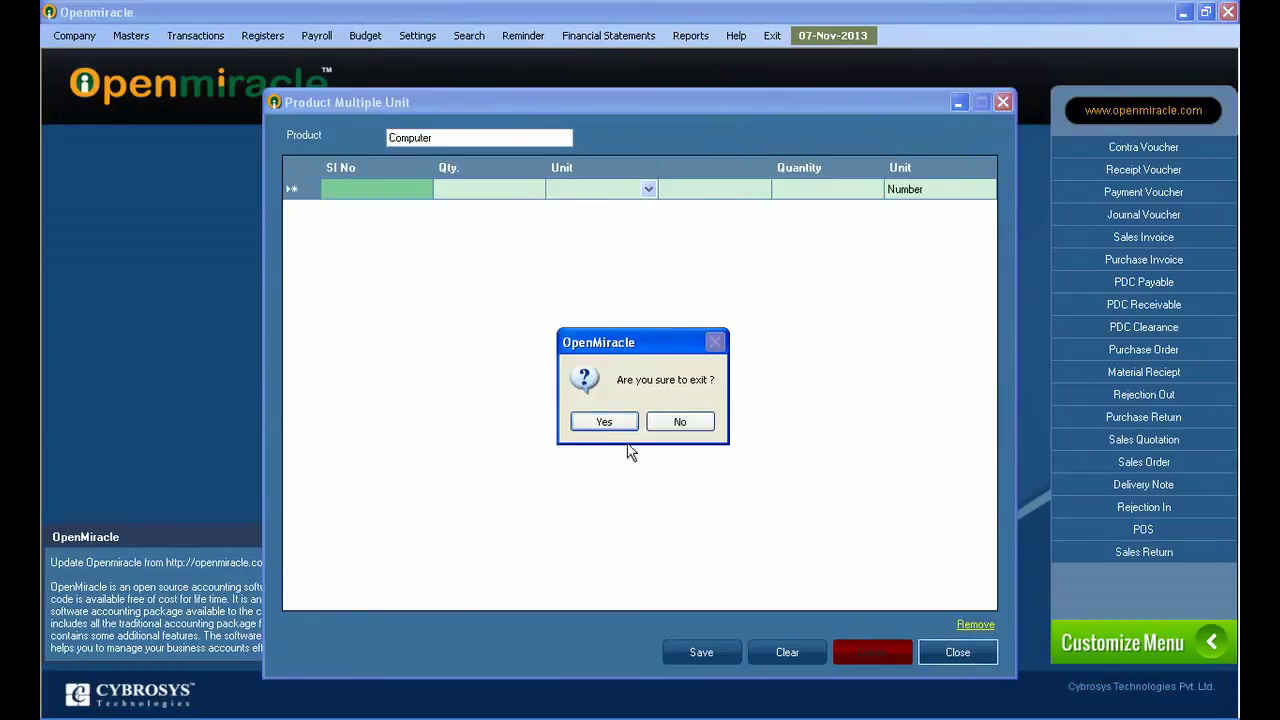
{"action": "left_click", "coordinate": [604, 425]}
{"action": "left_click", "coordinate": [812, 376]}
{"action": "left_click", "coordinate": [802, 376]}
{"action": "left_click", "coordinate": [802, 376]}
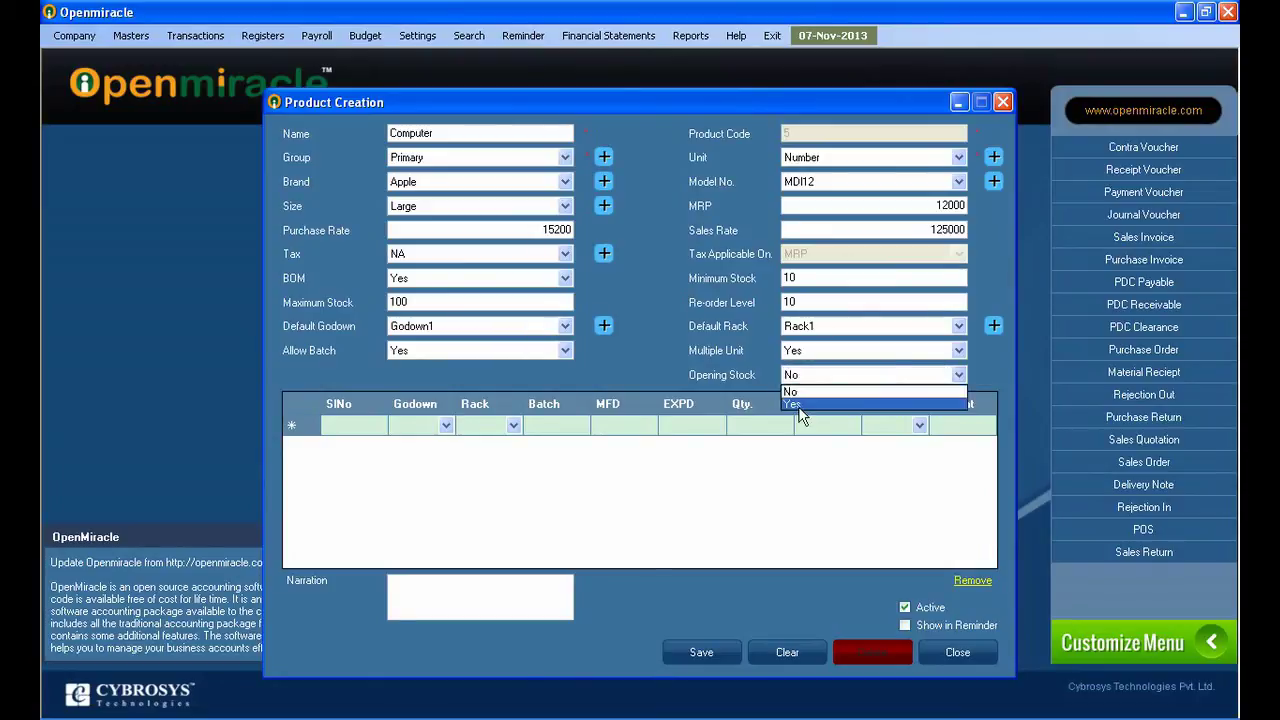
Step: Turn on opening stock and start row 1 with Godown1, Rack1, batch B1
{"action": "left_click", "coordinate": [800, 406]}
{"action": "left_click", "coordinate": [500, 426]}
{"action": "left_click", "coordinate": [423, 426]}
{"action": "left_click", "coordinate": [425, 468]}
{"action": "left_click", "coordinate": [503, 432]}
{"action": "left_click", "coordinate": [488, 465]}
{"action": "left_click", "coordinate": [550, 438]}
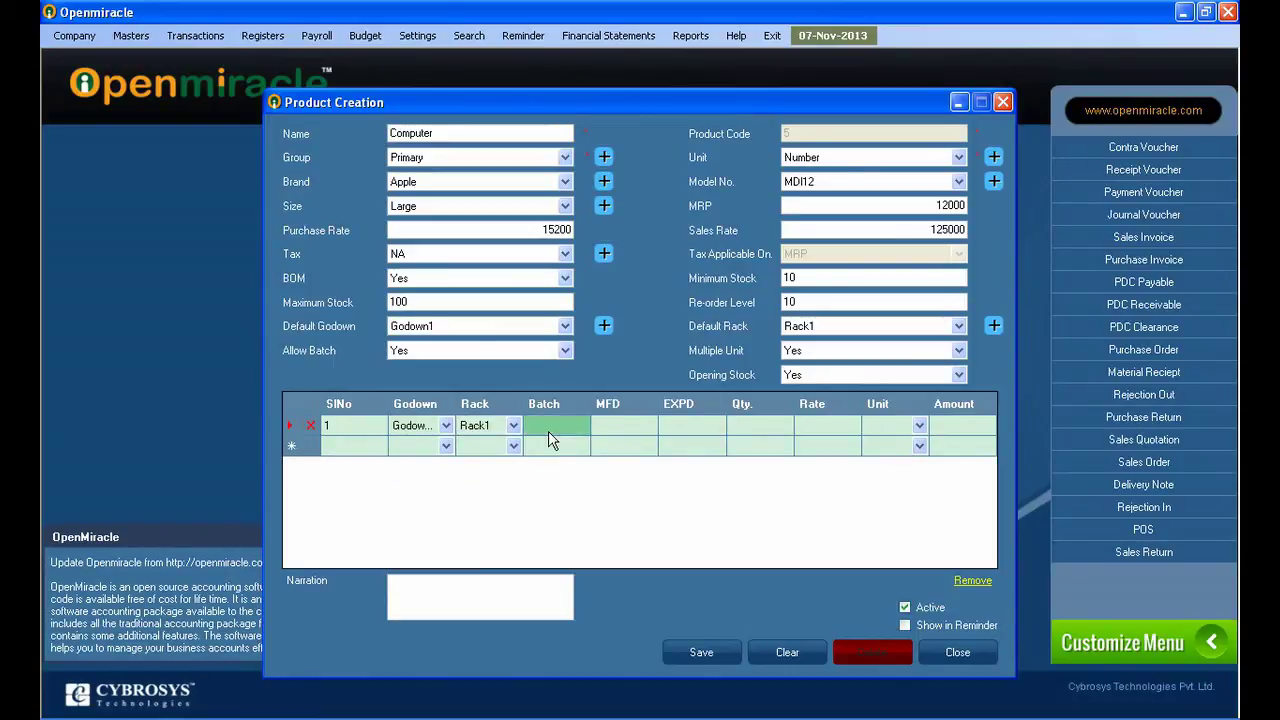
{"action": "left_click", "coordinate": [548, 431]}
{"action": "type", "text": "B1"}
Step: Give batch B1 MFD 07-May-2013, expiry 12-Sep-2013, quantity 100, rate 12000, unit Number
{"action": "left_click", "coordinate": [619, 425]}
{"action": "left_click", "coordinate": [687, 433]}
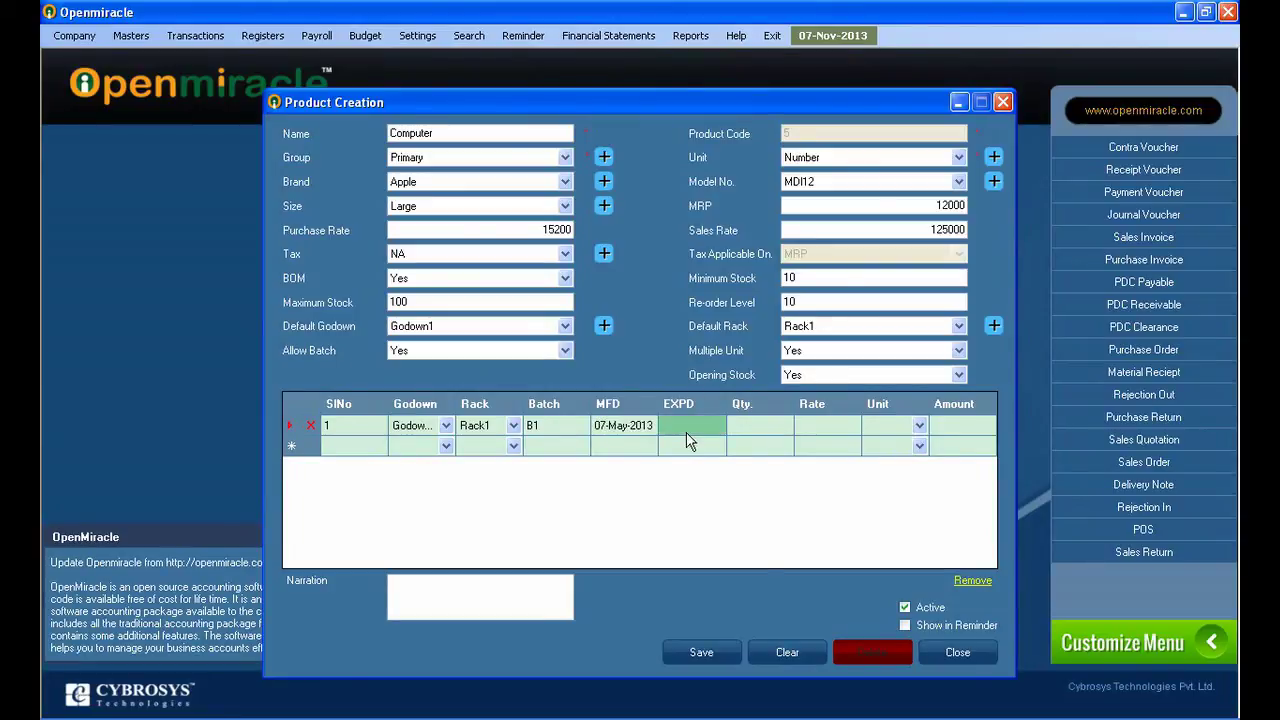
{"action": "type", "text": "12-Sep"}
{"action": "key", "text": "Tab"}
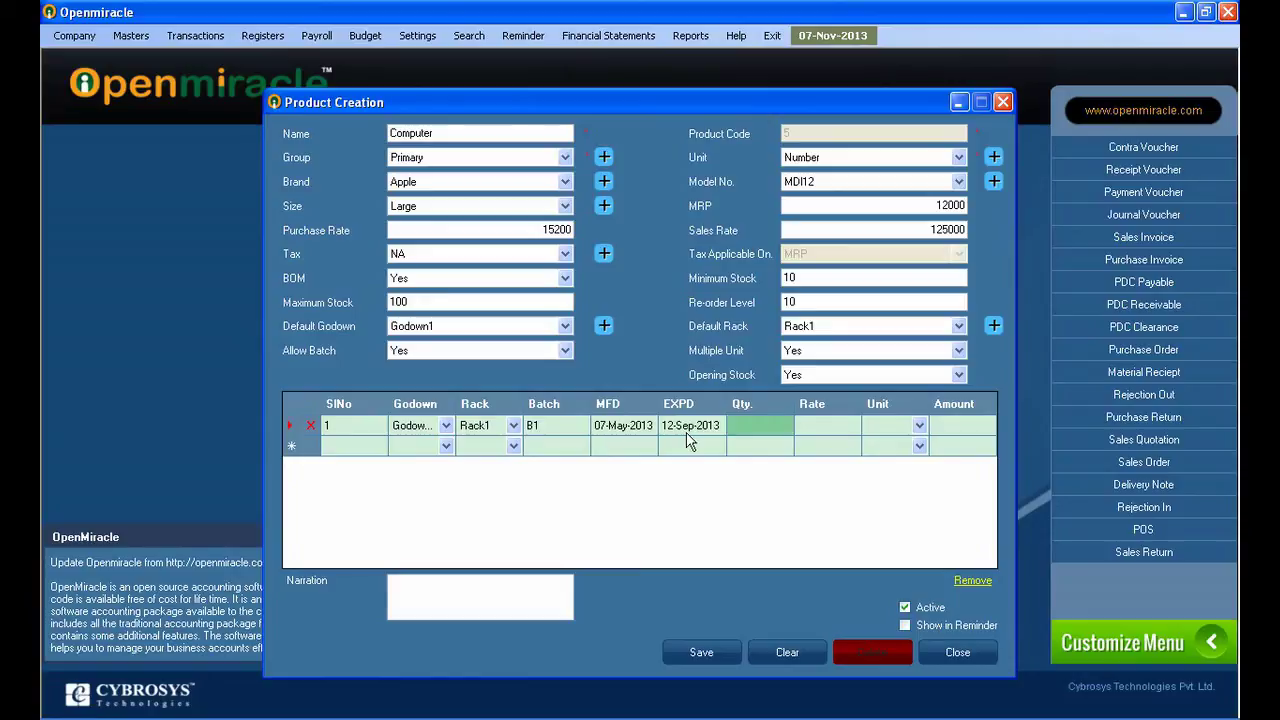
{"action": "type", "text": "100"}
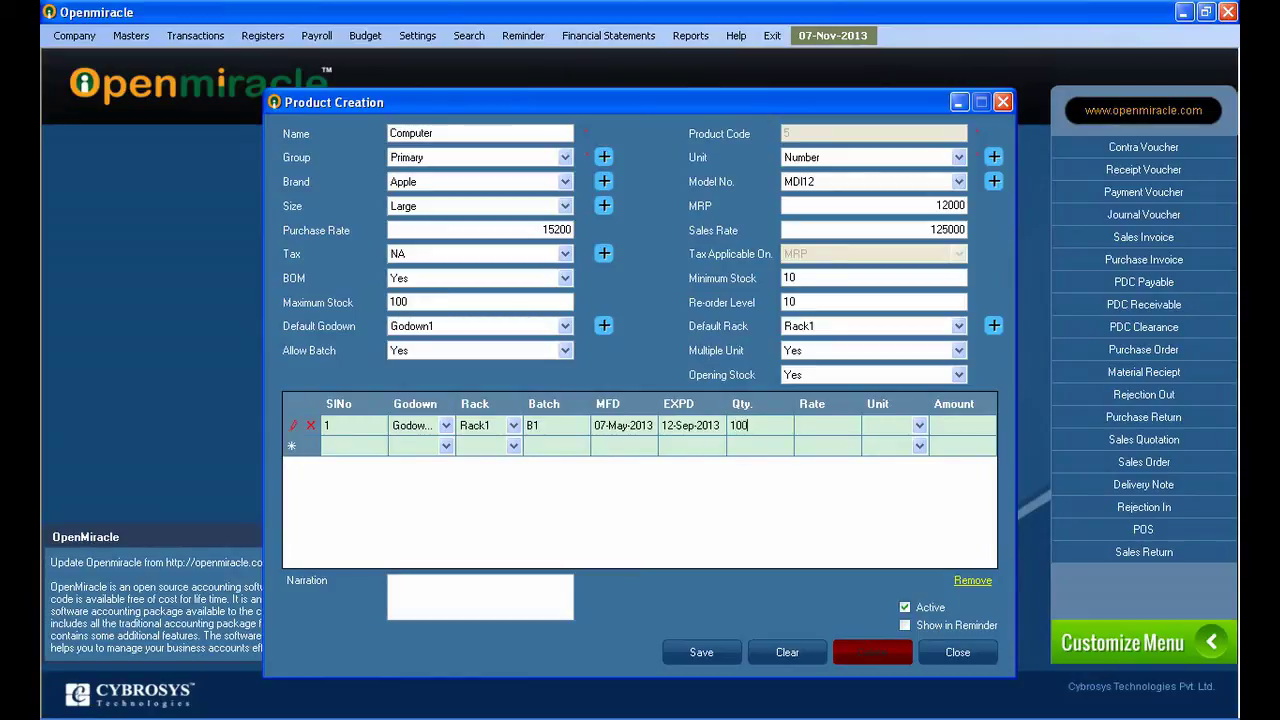
{"action": "key", "text": "Tab"}
{"action": "type", "text": "1200"}
{"action": "key", "text": "Tab"}
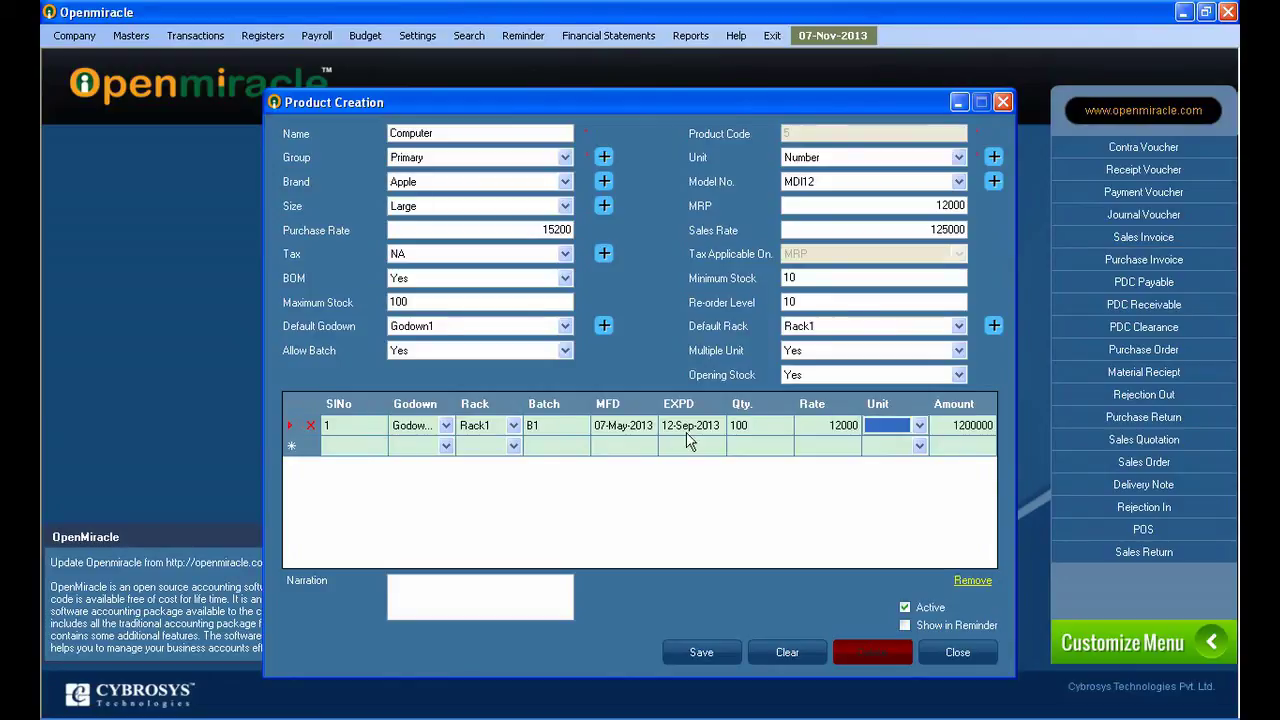
{"action": "key", "text": "Down"}
{"action": "key", "text": "Tab"}
{"action": "key", "text": "Tab"}
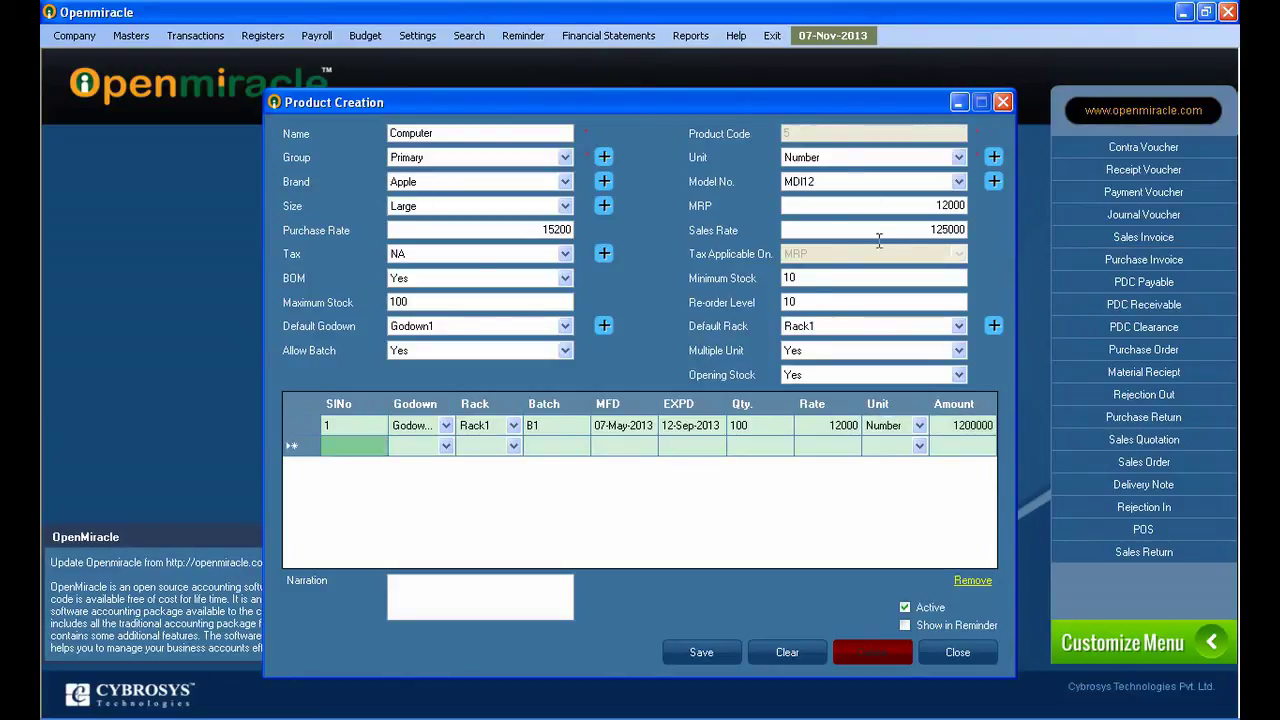
{"action": "left_click", "coordinate": [713, 447]}
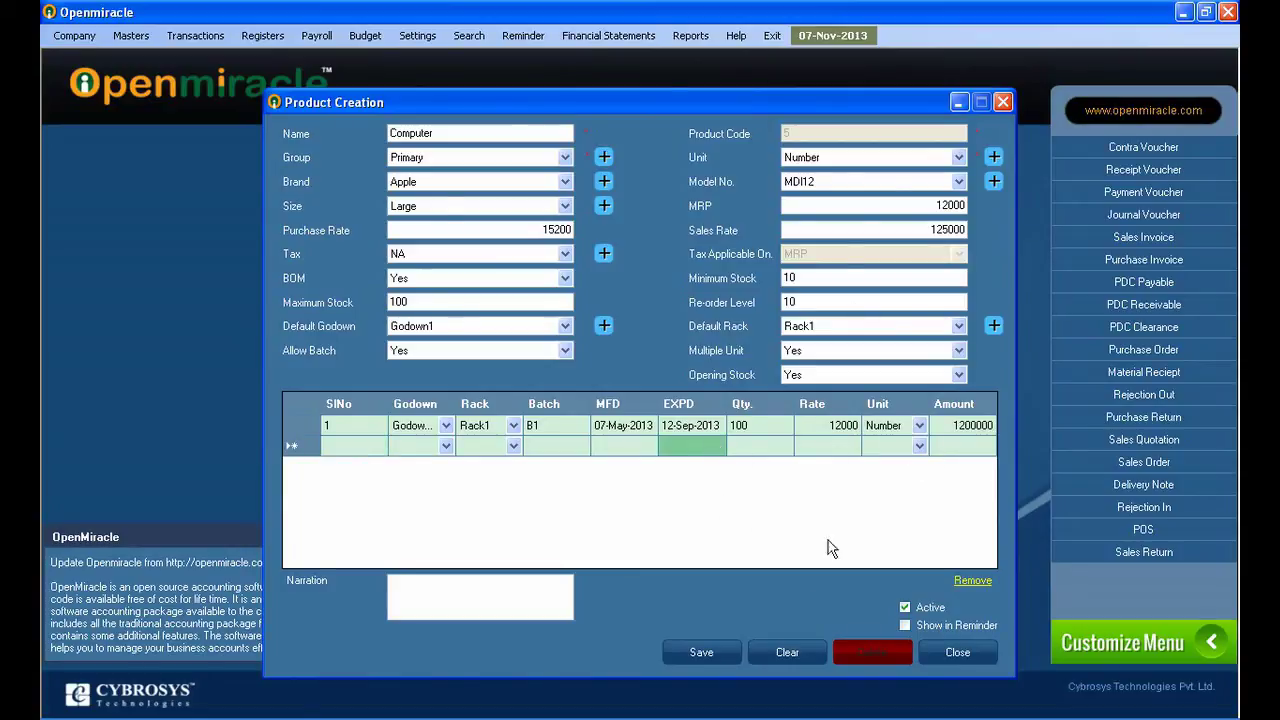
Step: Start a second stock row in Godown1/Rack1 with batch 'bg' and manufacture/expiry dates
{"action": "left_click", "coordinate": [489, 446]}
{"action": "left_click", "coordinate": [440, 446]}
{"action": "left_click", "coordinate": [445, 446]}
{"action": "left_click", "coordinate": [425, 487]}
{"action": "left_click", "coordinate": [513, 446]}
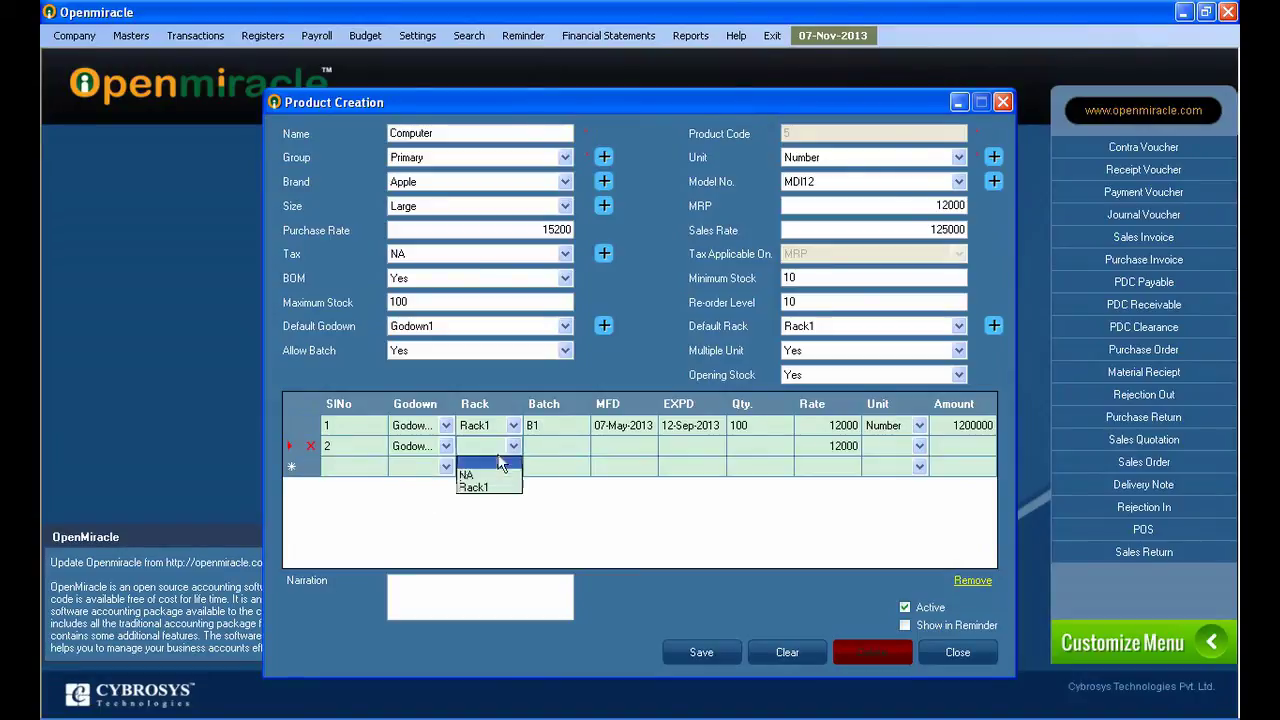
{"action": "left_click", "coordinate": [490, 488]}
{"action": "left_click", "coordinate": [549, 451]}
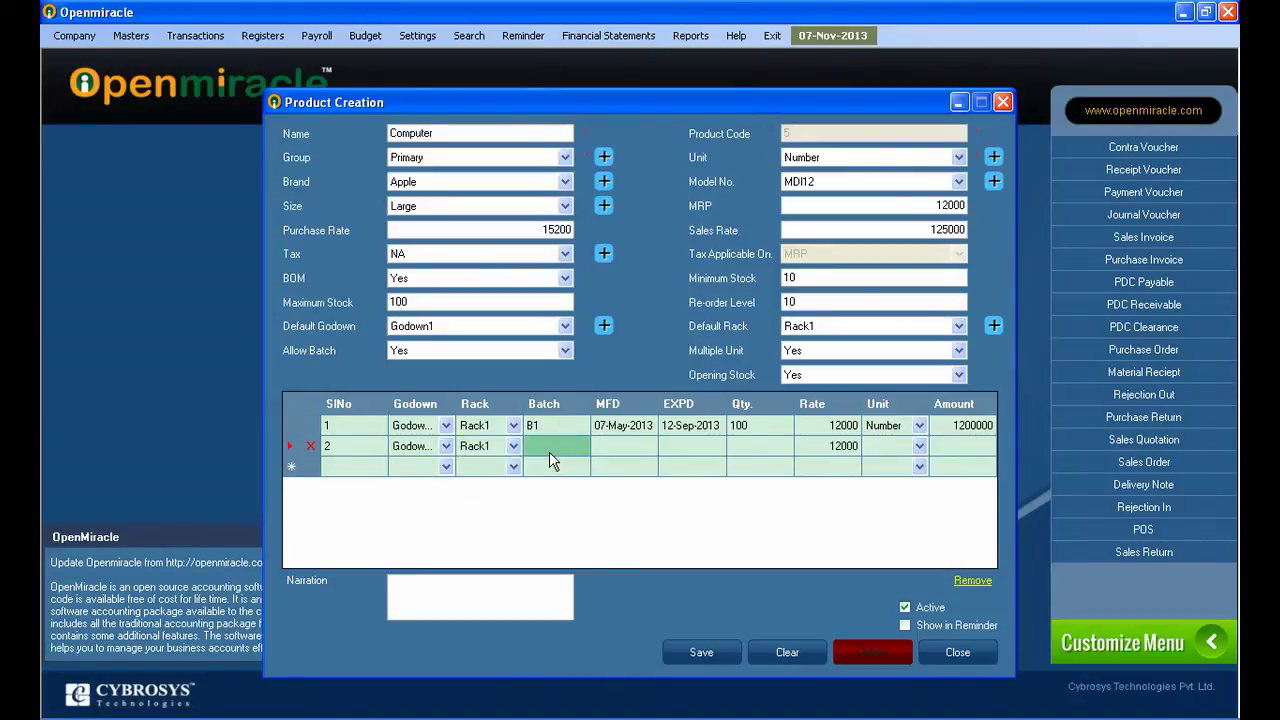
{"action": "type", "text": "bg"}
{"action": "left_click", "coordinate": [620, 452]}
{"action": "type", "text": "2-8"}
{"action": "left_click", "coordinate": [674, 445]}
{"action": "left_click", "coordinate": [674, 445]}
{"action": "type", "text": "5-10"}
Step: Give the second batch row quantity 100 and unit Number
{"action": "left_click", "coordinate": [756, 455]}
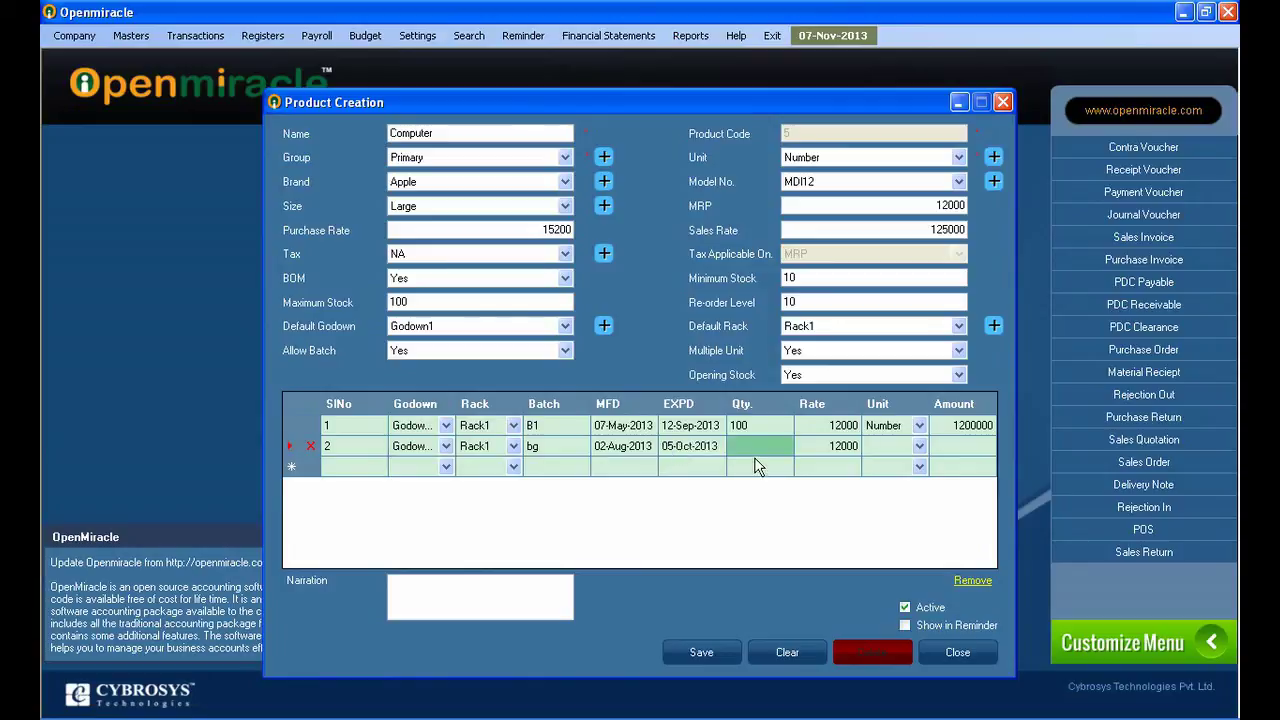
{"action": "type", "text": "100"}
{"action": "left_click", "coordinate": [876, 446]}
{"action": "left_click", "coordinate": [880, 475]}
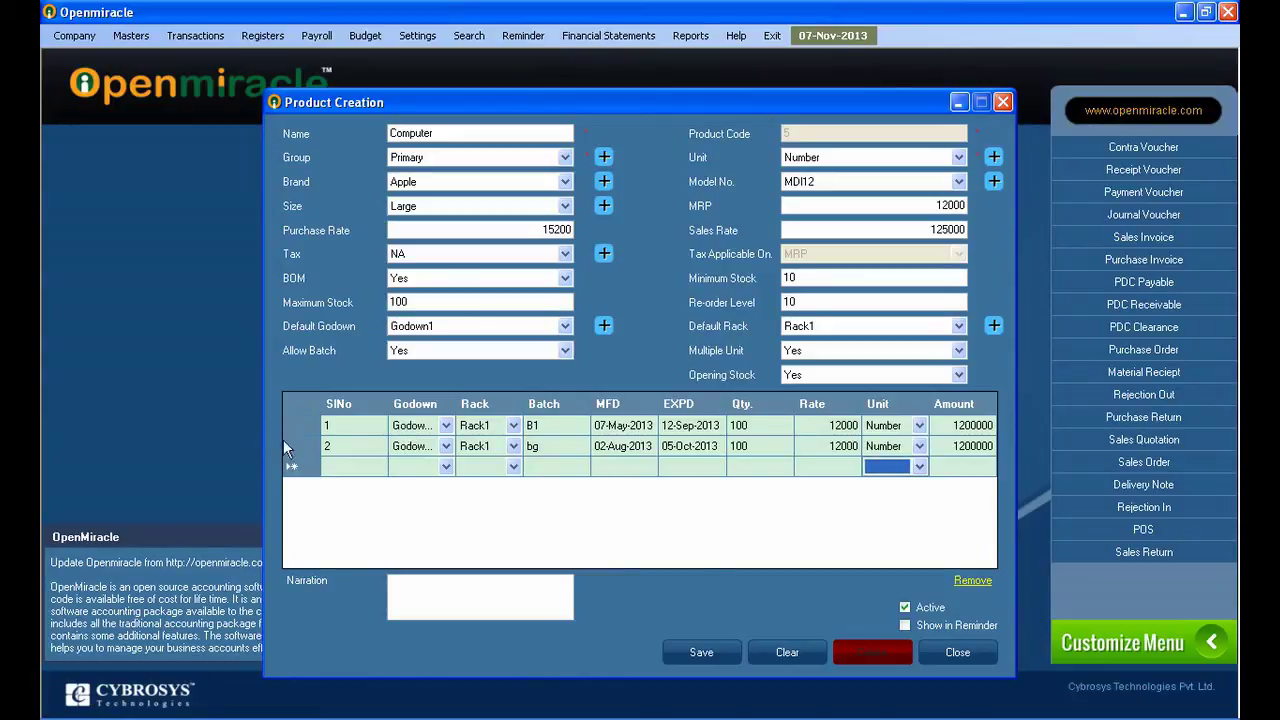
{"action": "left_click", "coordinate": [895, 451]}
{"action": "left_click", "coordinate": [895, 475]}
{"action": "key", "text": "Tab"}
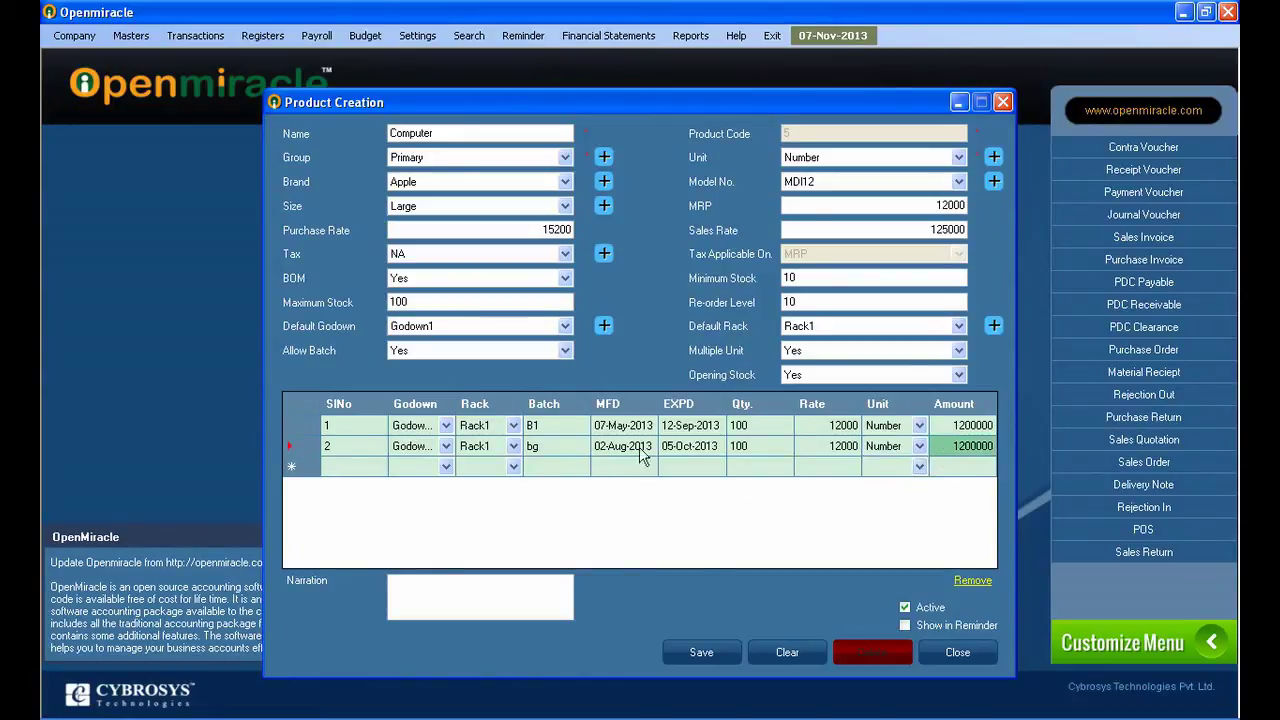
Step: Remove the second batch row and save the Computer product
{"action": "left_click", "coordinate": [294, 446]}
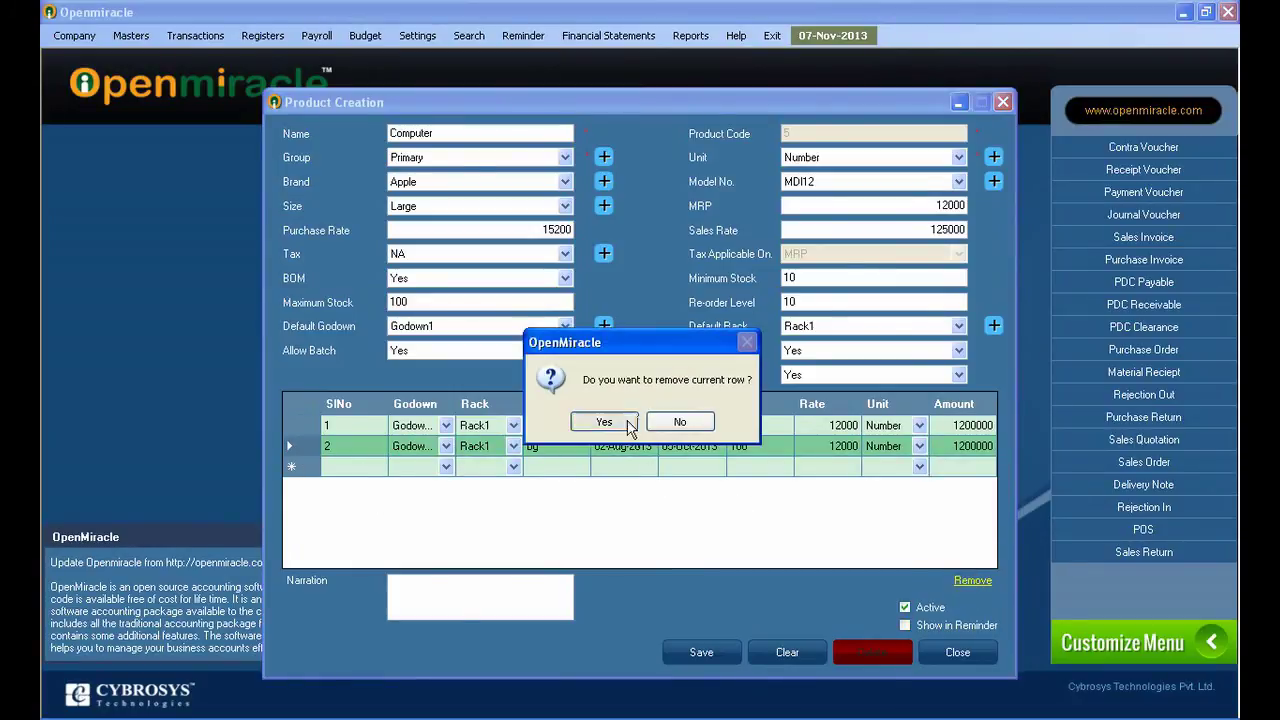
{"action": "left_click", "coordinate": [627, 421]}
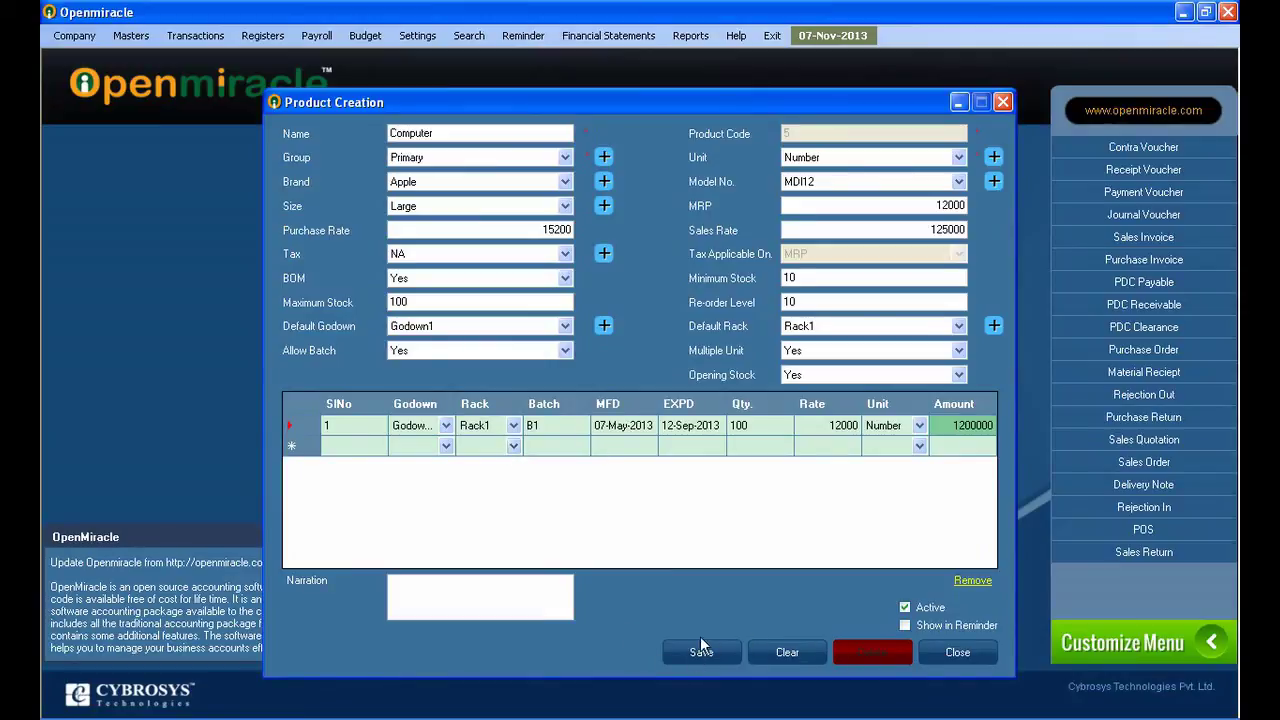
{"action": "left_click", "coordinate": [697, 652]}
Step: Confirm the Computer save, close Product Creation, and open the Product Register
{"action": "left_click", "coordinate": [603, 421]}
{"action": "left_click", "coordinate": [646, 424]}
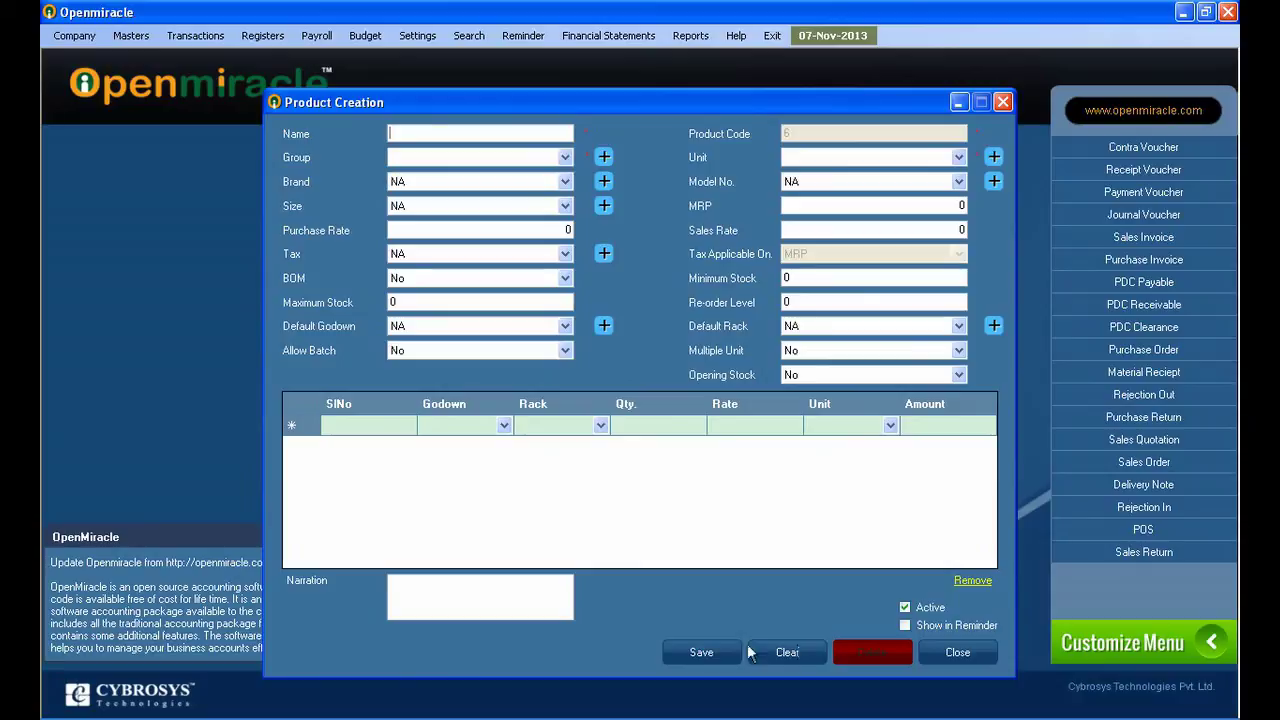
{"action": "left_click", "coordinate": [940, 651]}
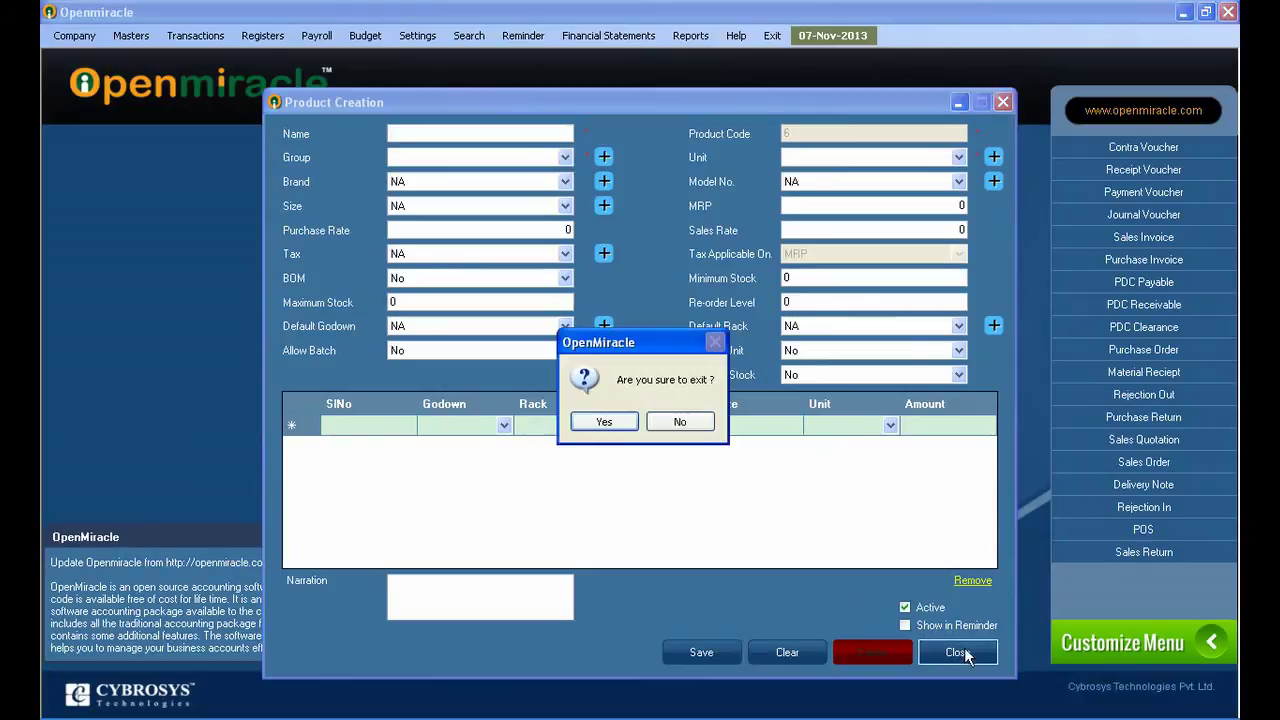
{"action": "left_click", "coordinate": [606, 423]}
{"action": "left_click", "coordinate": [128, 35]}
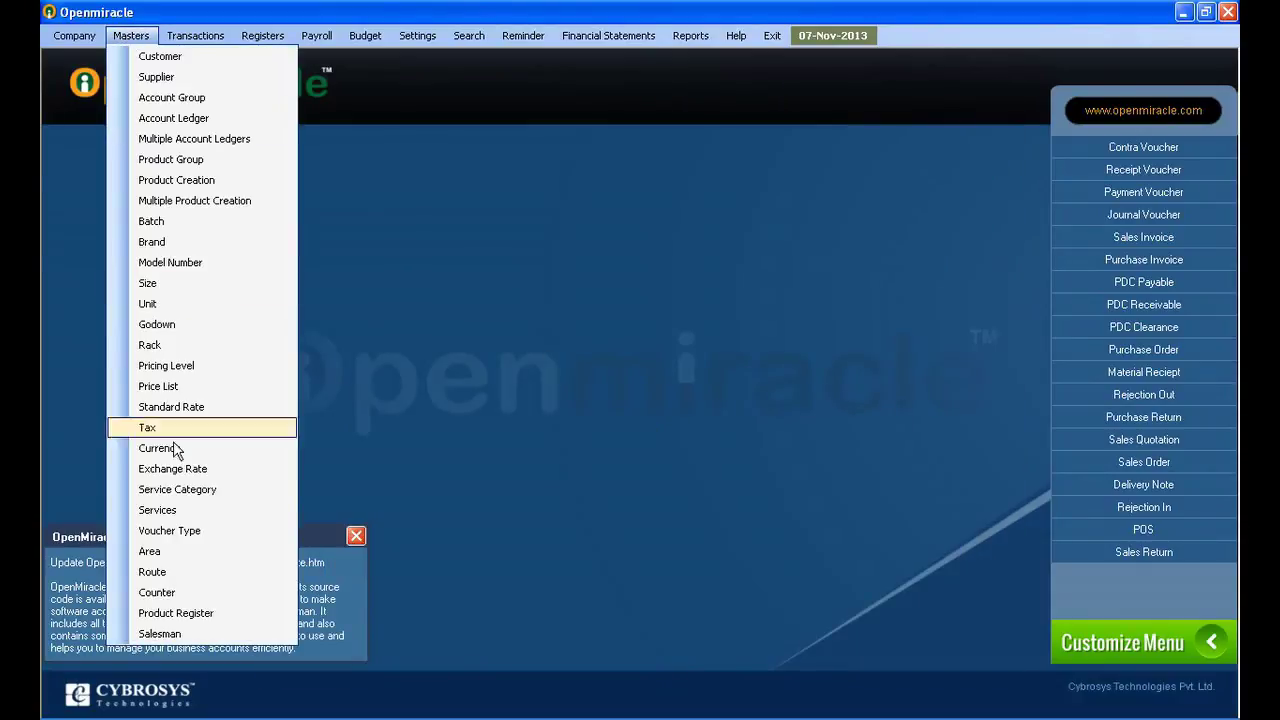
{"action": "left_click", "coordinate": [203, 615]}
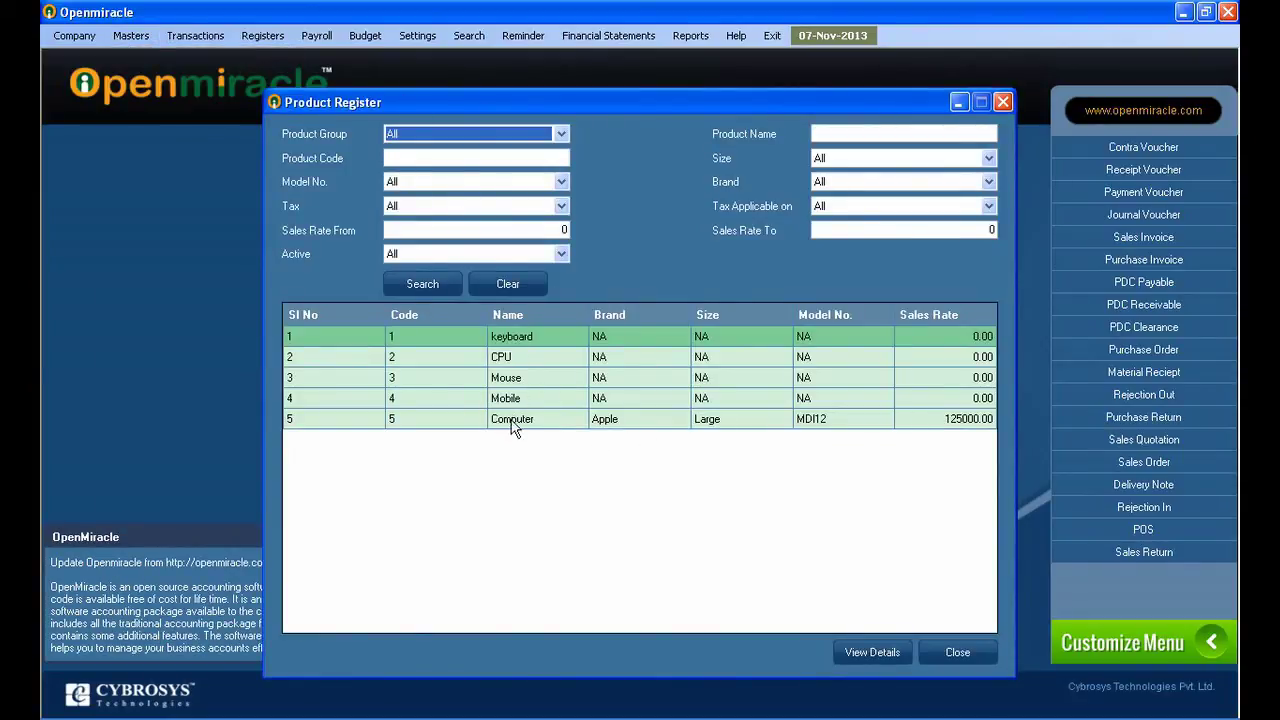
Step: View the Computer product's details, then filter the register by the Primary product group
{"action": "left_click", "coordinate": [513, 420]}
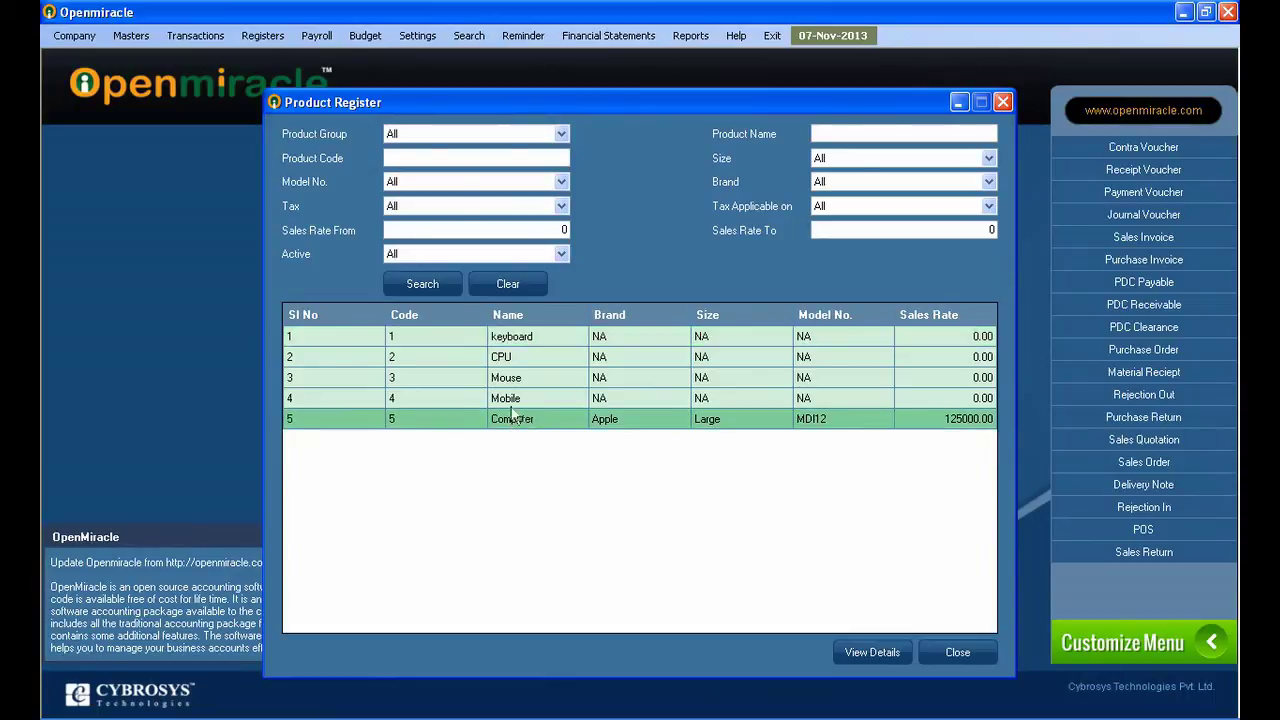
{"action": "double_click", "coordinate": [513, 420]}
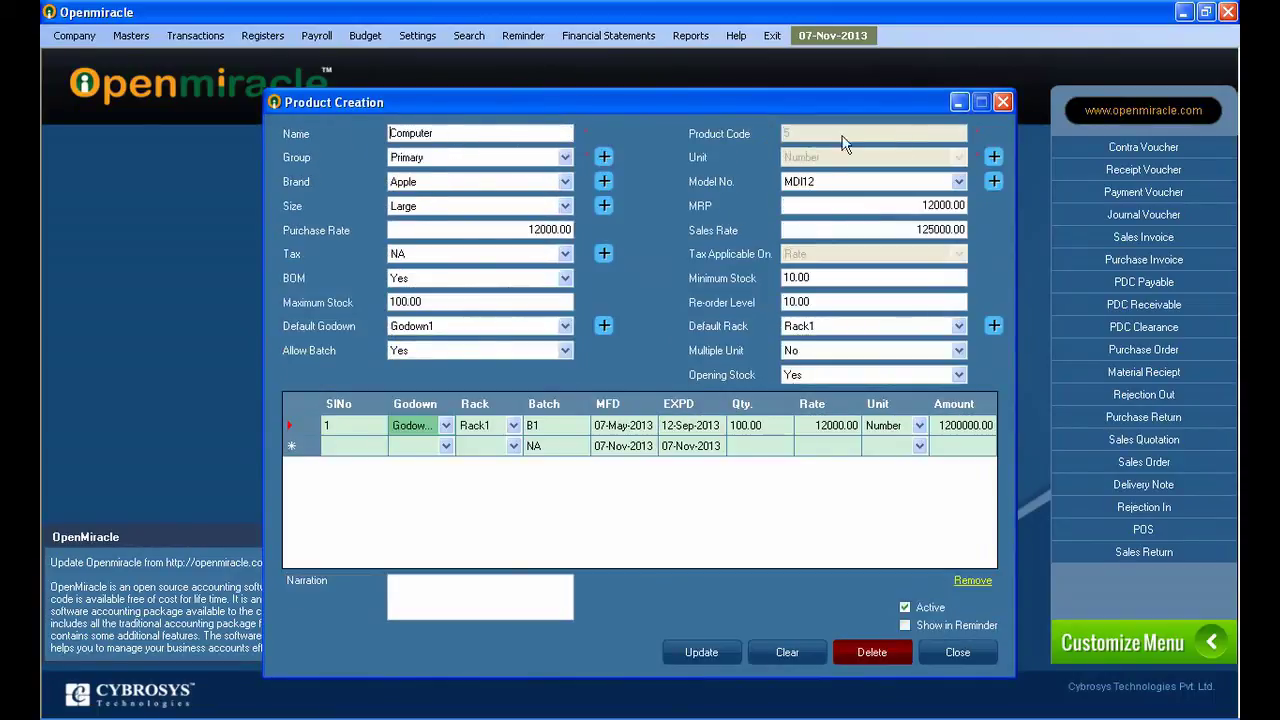
{"action": "left_click", "coordinate": [1003, 102]}
{"action": "left_click", "coordinate": [561, 133]}
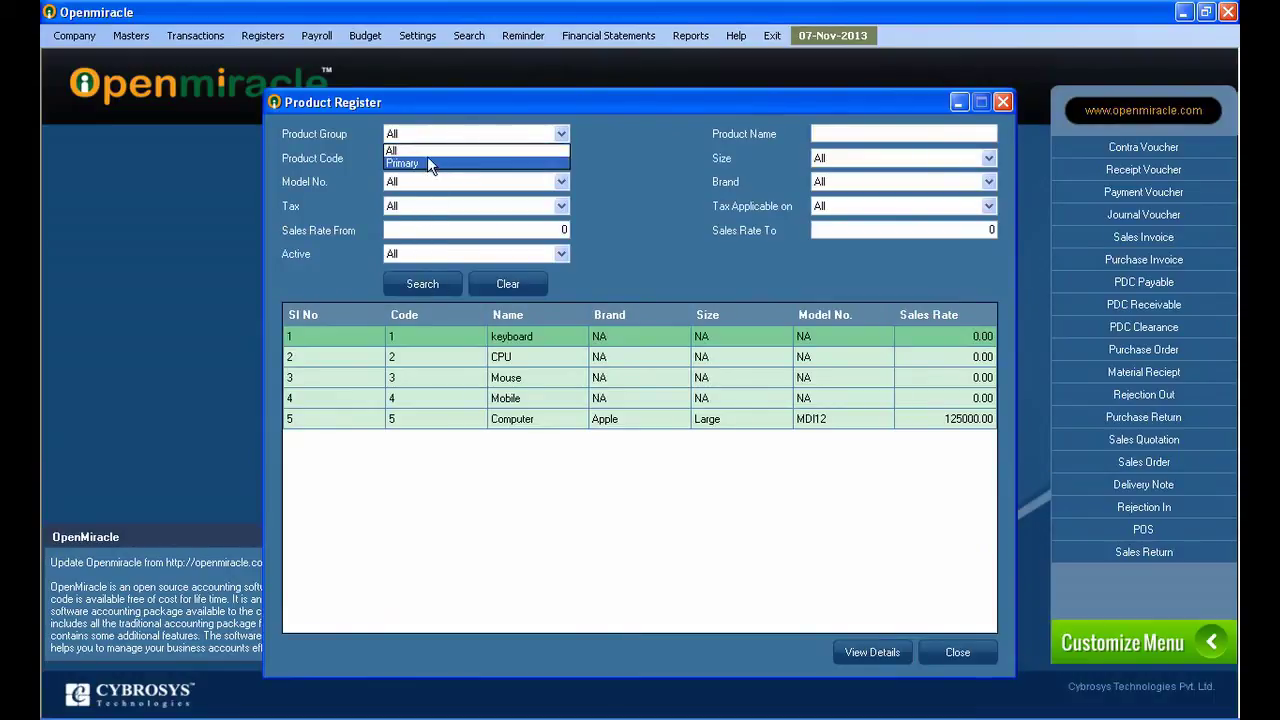
{"action": "left_click", "coordinate": [428, 160]}
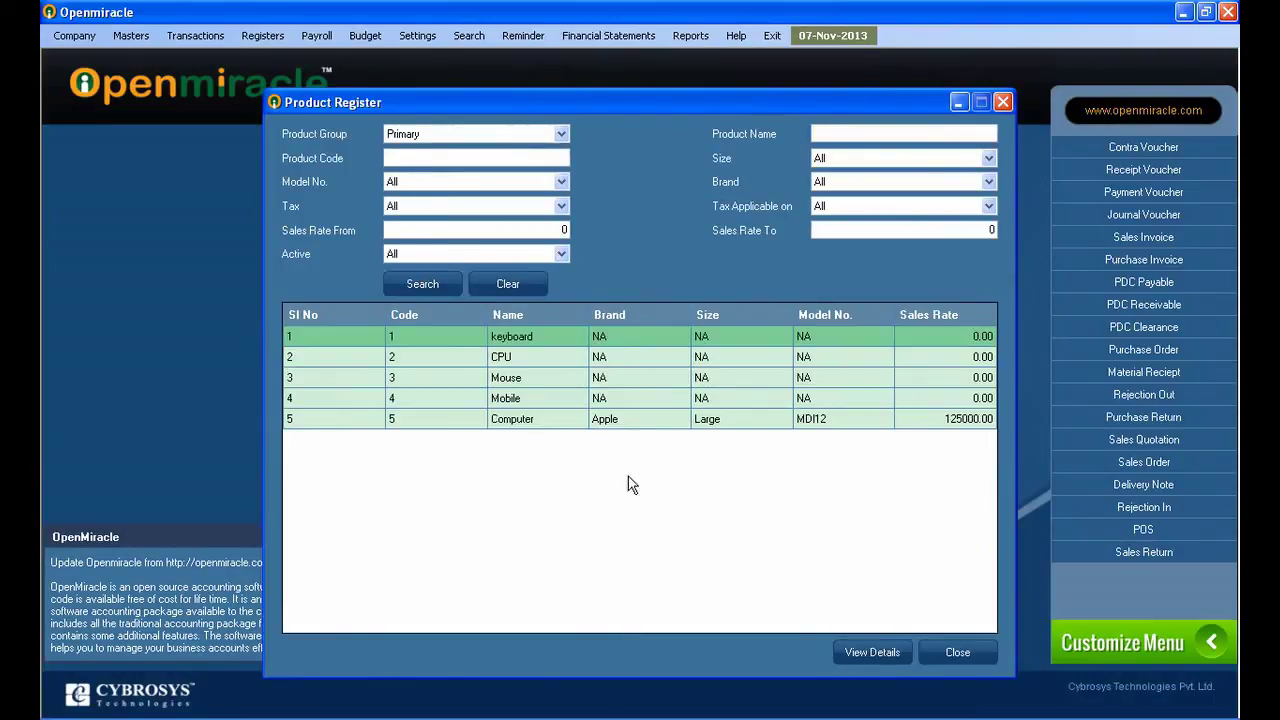
Step: Rename product 5 from Computer to 'Cybro Computer' and confirm the update
{"action": "left_click", "coordinate": [608, 418]}
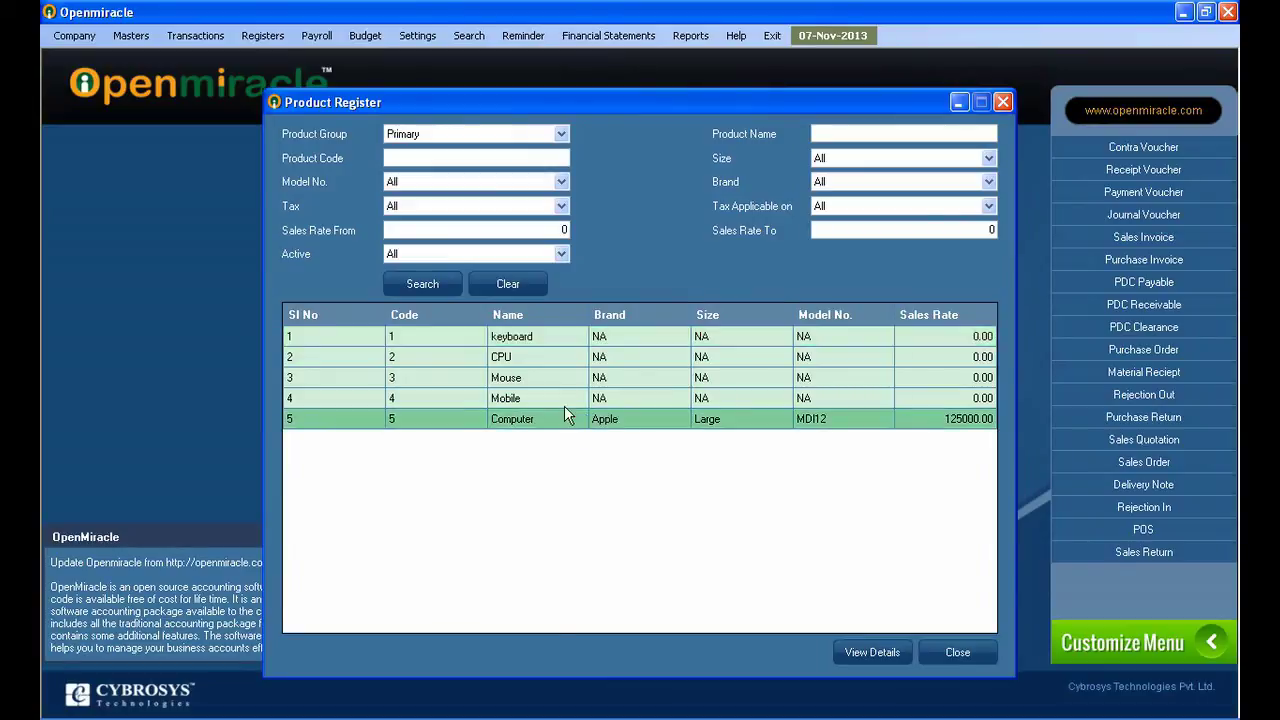
{"action": "double_click", "coordinate": [564, 418]}
{"action": "left_click", "coordinate": [390, 134]}
{"action": "type", "text": "Cybro Computer"}
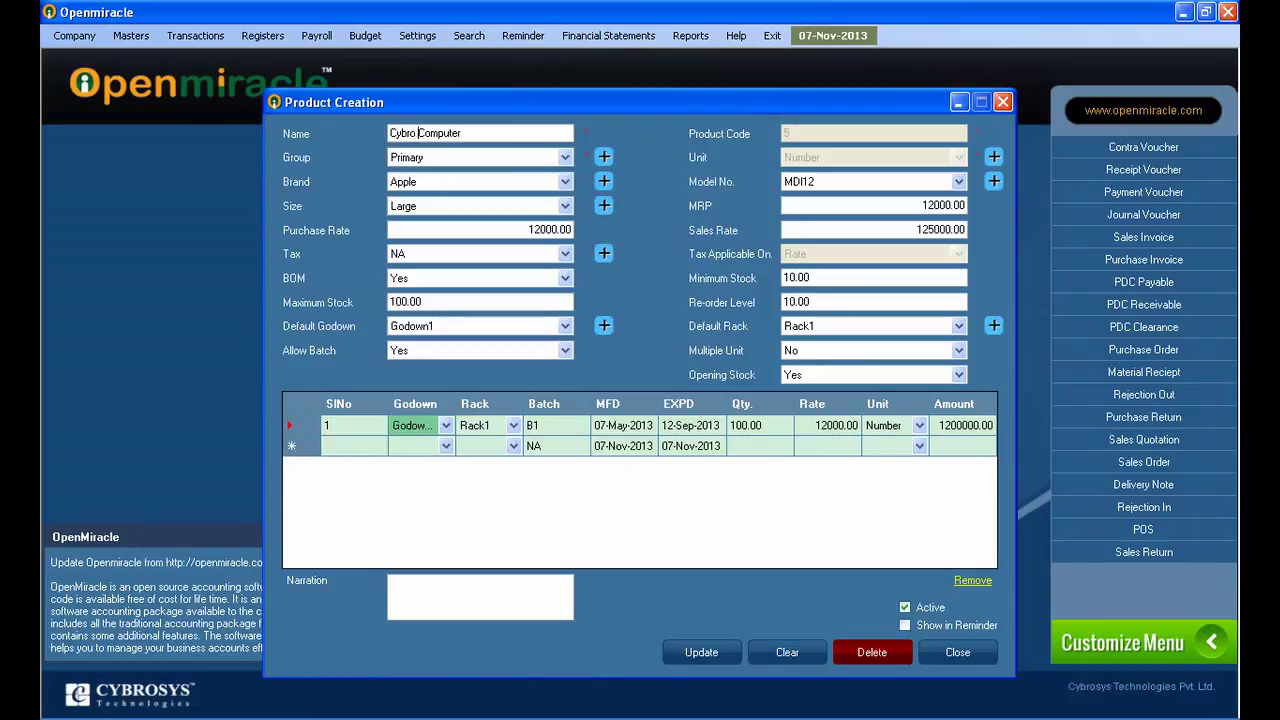
{"action": "left_click", "coordinate": [708, 652]}
{"action": "left_click", "coordinate": [615, 425]}
{"action": "left_click", "coordinate": [644, 423]}
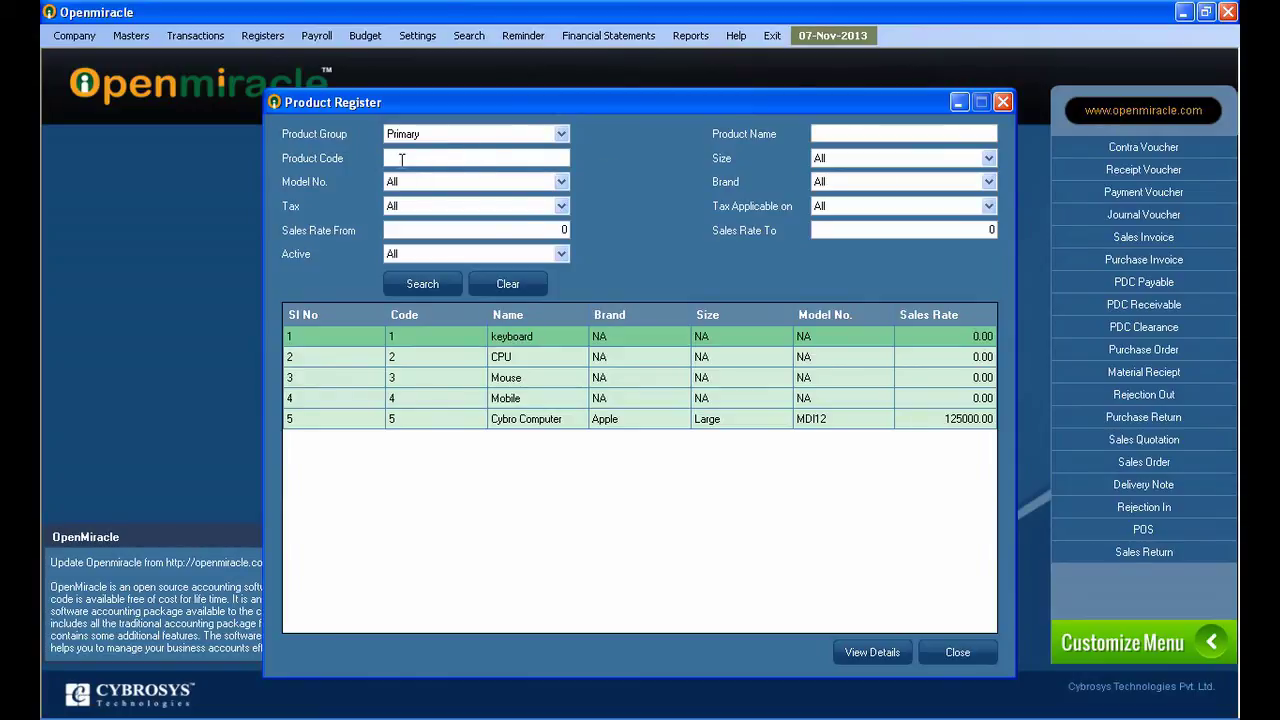
Step: Search products by code 1 and name 'k', adding Large size and Apple brand filters
{"action": "left_click", "coordinate": [409, 287]}
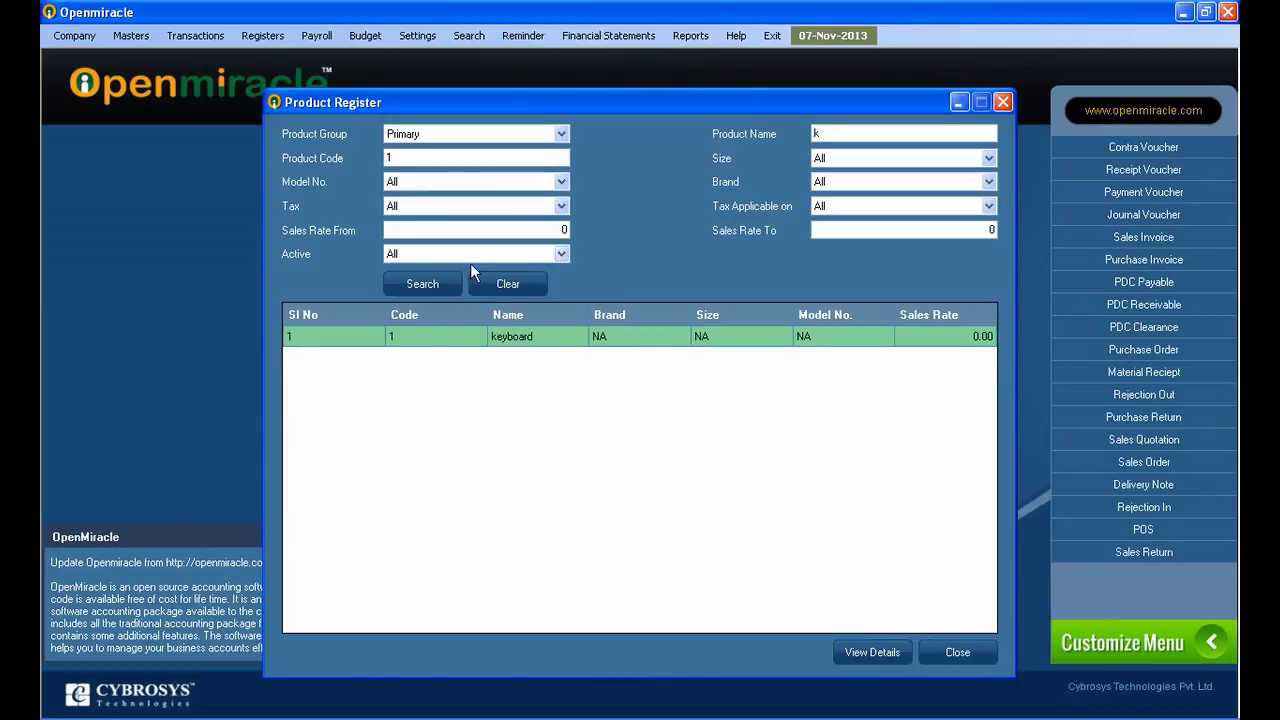
{"action": "left_click", "coordinate": [855, 165]}
{"action": "left_click", "coordinate": [846, 193]}
{"action": "left_click", "coordinate": [836, 181]}
{"action": "left_click", "coordinate": [834, 224]}
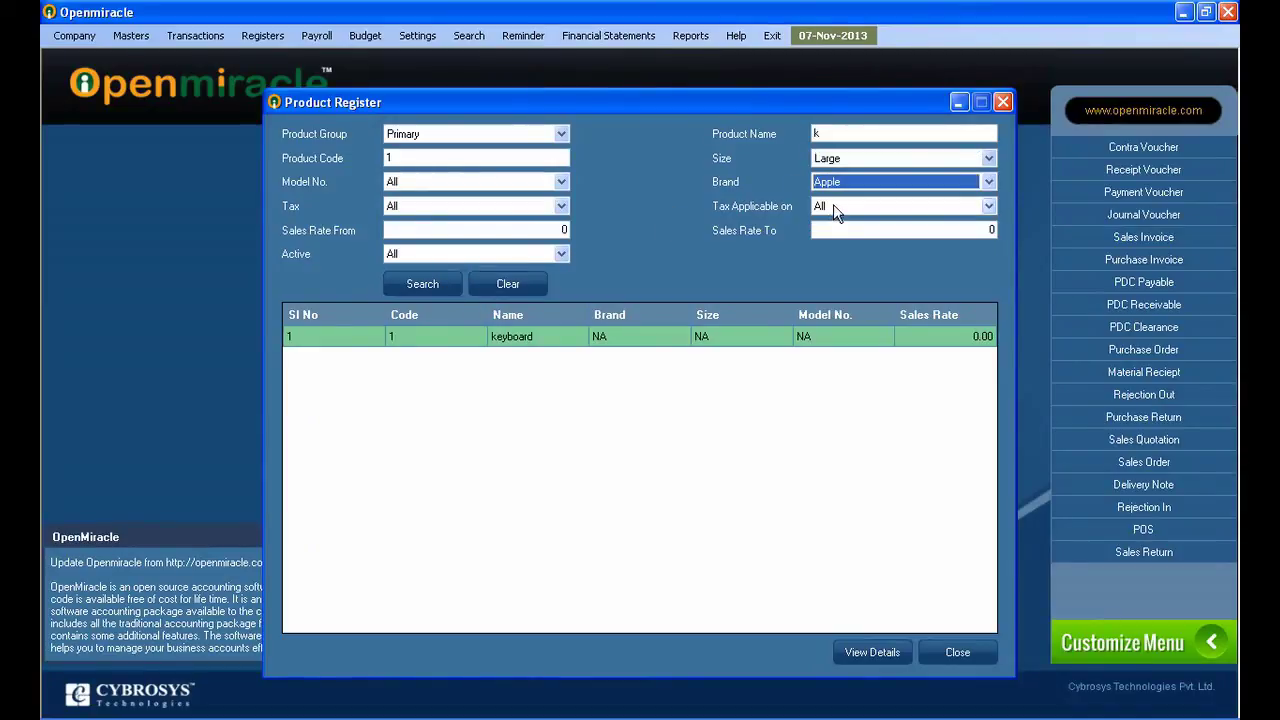
Step: Keep tax applicable on All, rerun the search, then clear all filters
{"action": "left_click", "coordinate": [833, 205]}
{"action": "left_click", "coordinate": [820, 222]}
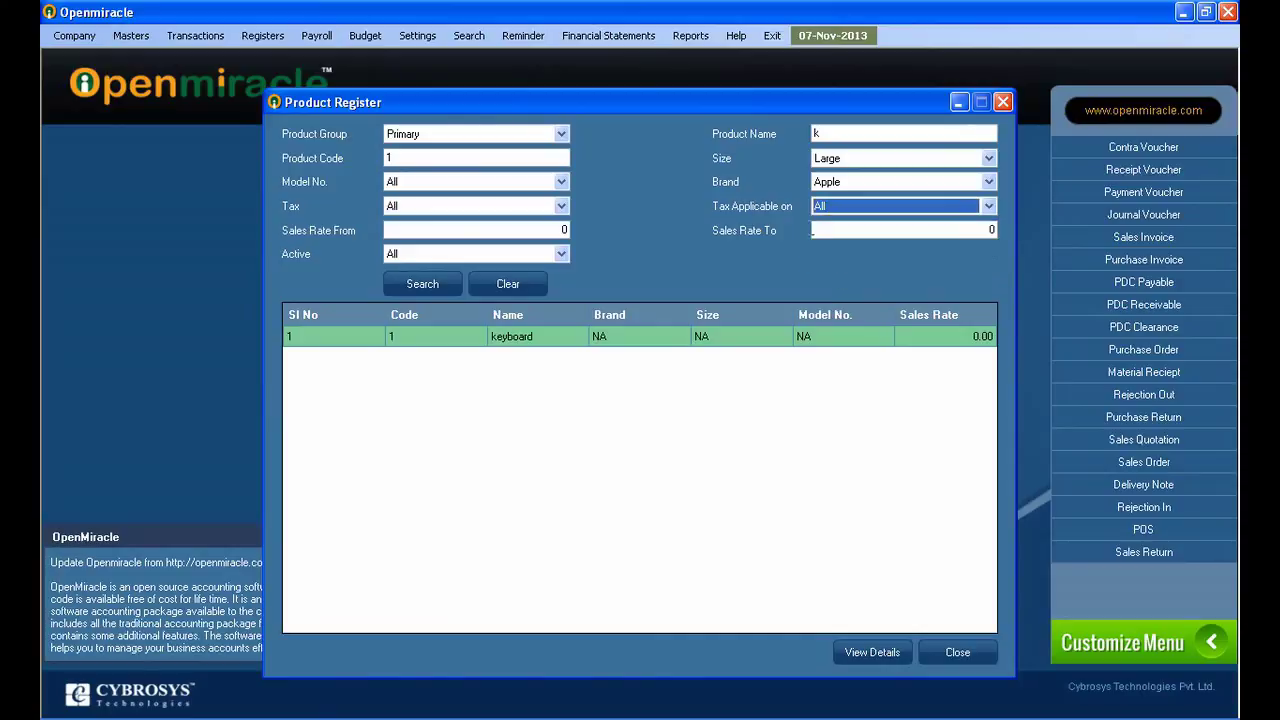
{"action": "left_click", "coordinate": [411, 283]}
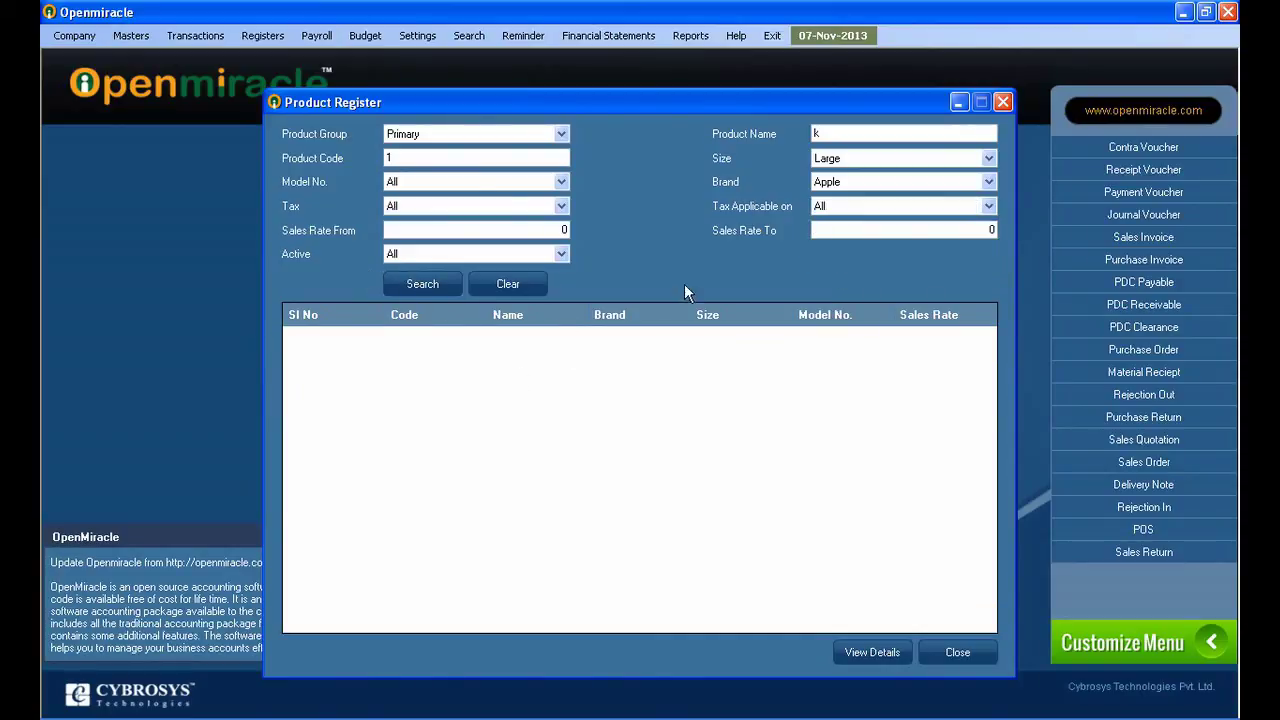
{"action": "left_click", "coordinate": [503, 288]}
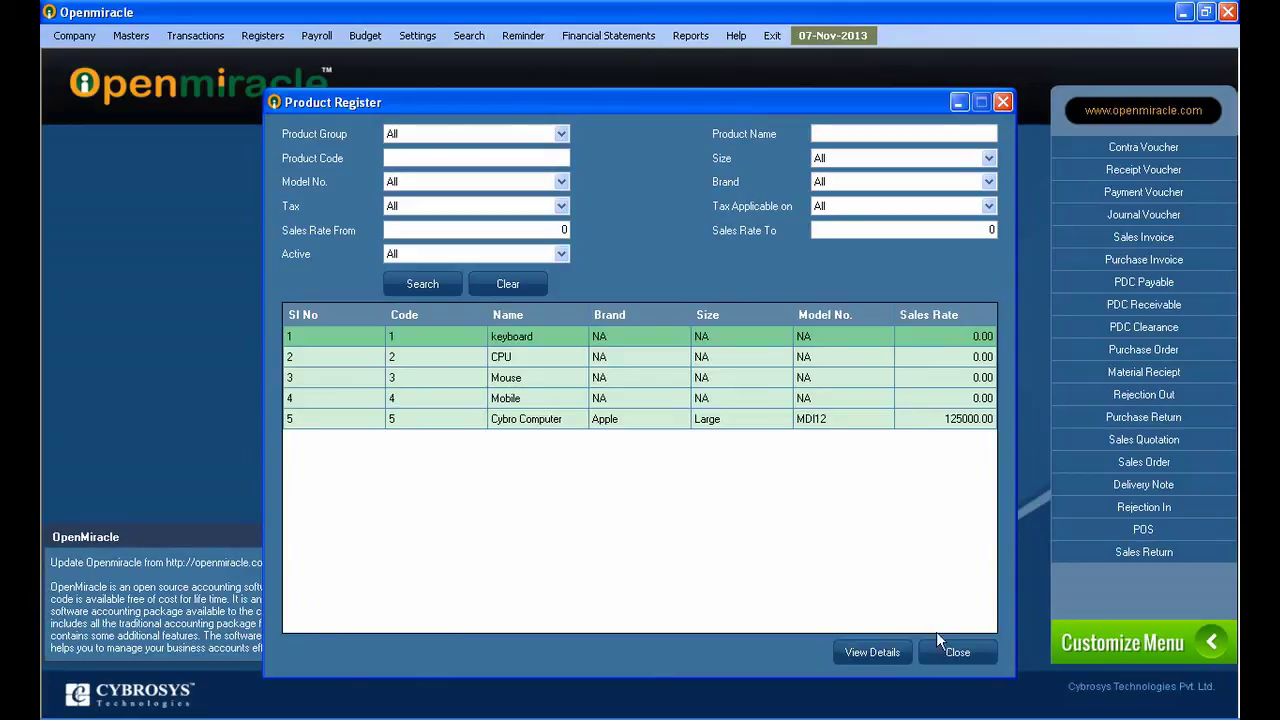
Step: Open Cybro Computer's details and start a deletion, but cancel it with No
{"action": "double_click", "coordinate": [578, 420]}
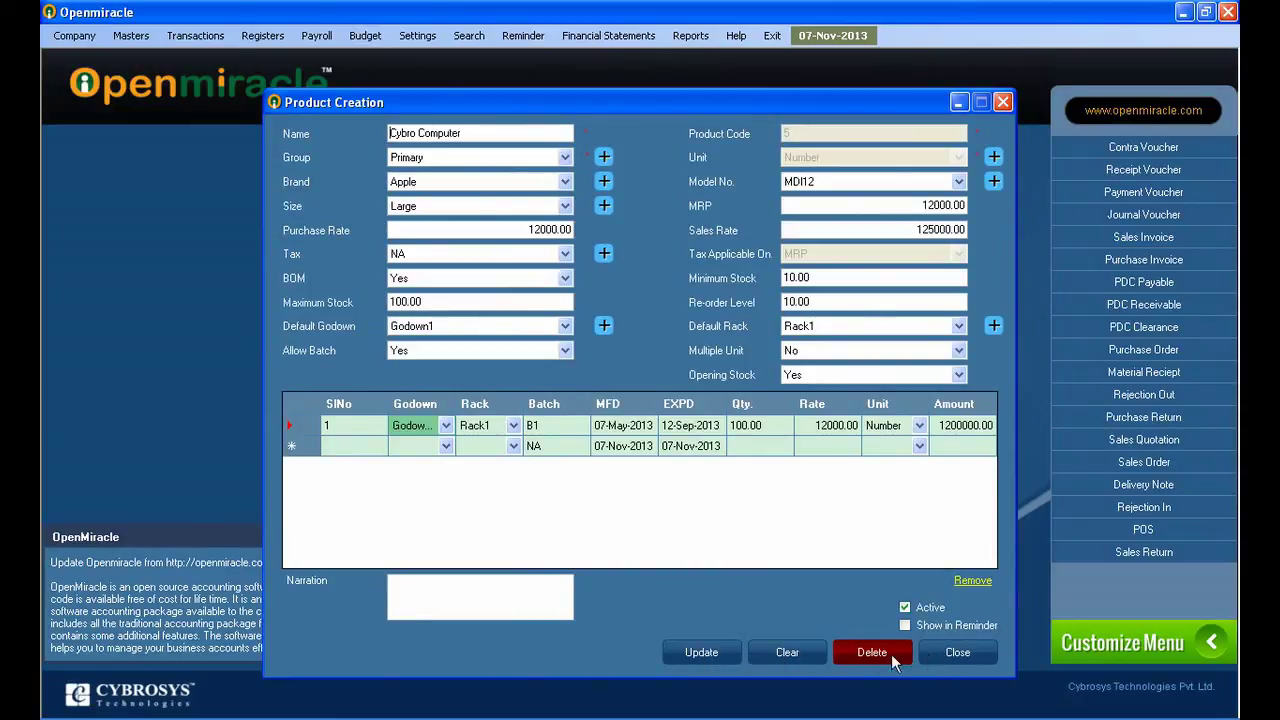
{"action": "left_click", "coordinate": [891, 654]}
{"action": "left_click", "coordinate": [681, 427]}
Step: Close the product form and the Product Register, confirming each
{"action": "left_click", "coordinate": [948, 658]}
{"action": "left_click", "coordinate": [606, 427]}
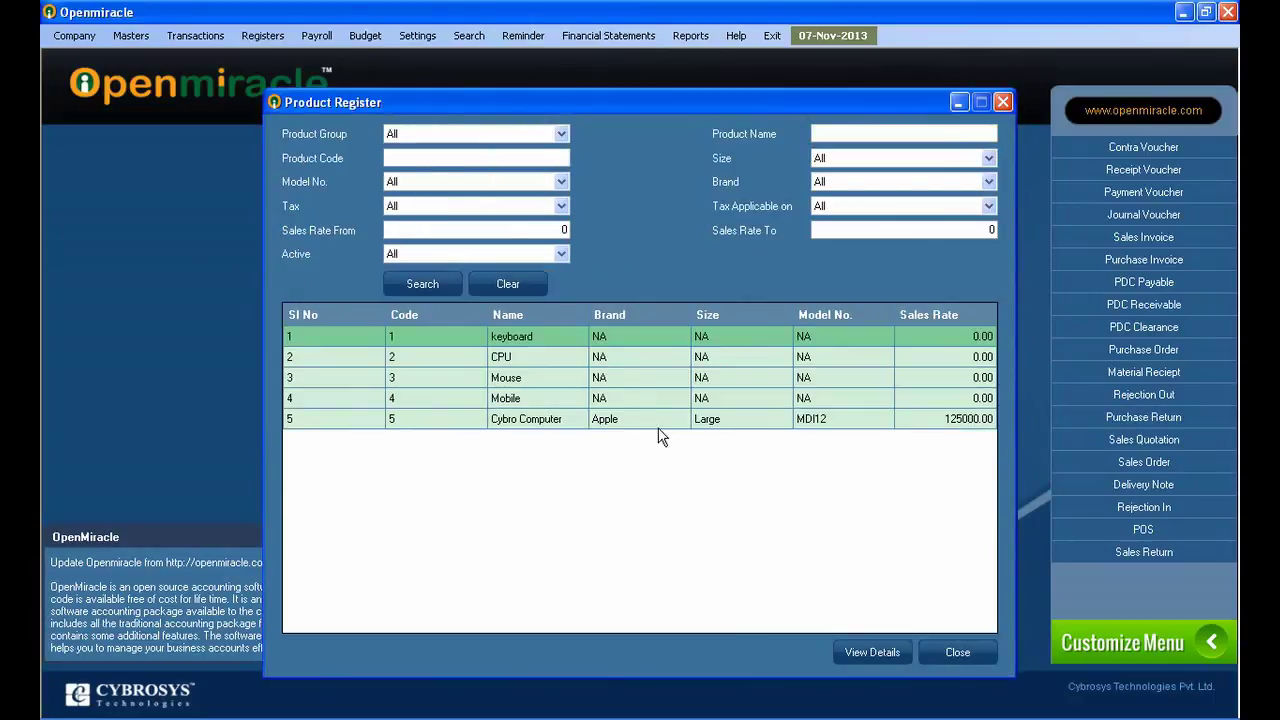
{"action": "left_click", "coordinate": [957, 652]}
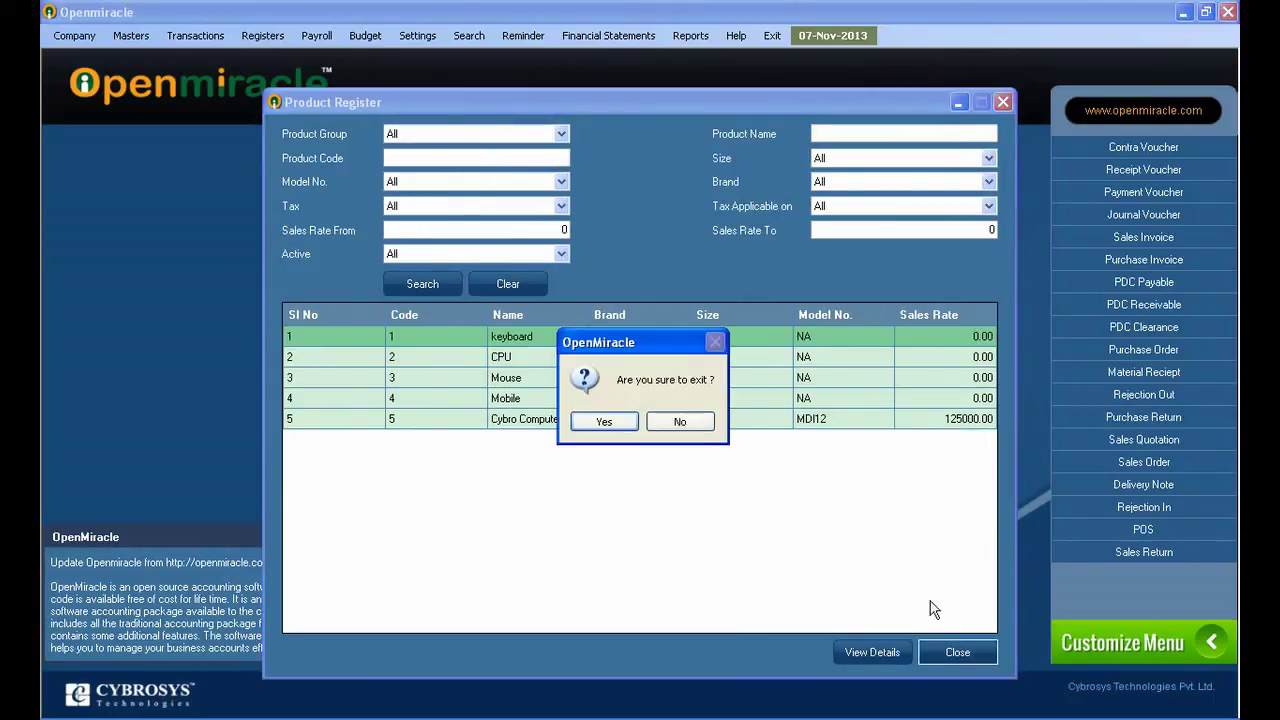
{"action": "left_click", "coordinate": [605, 421]}
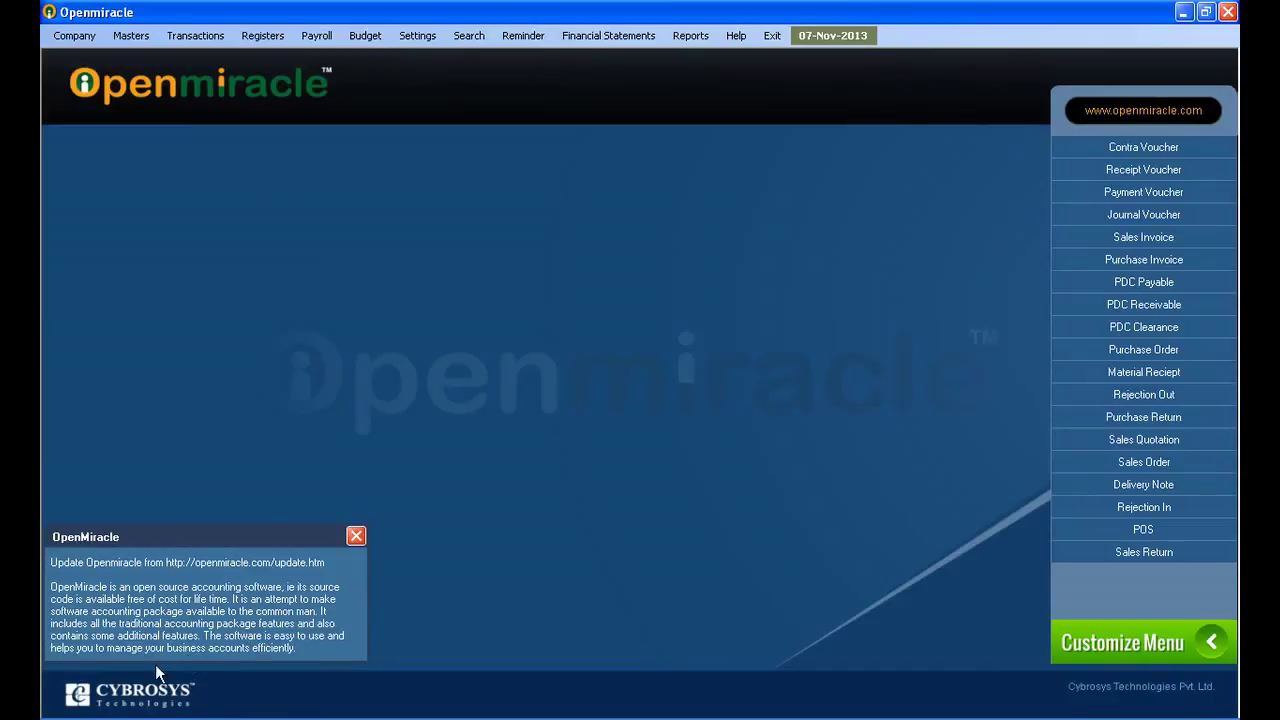